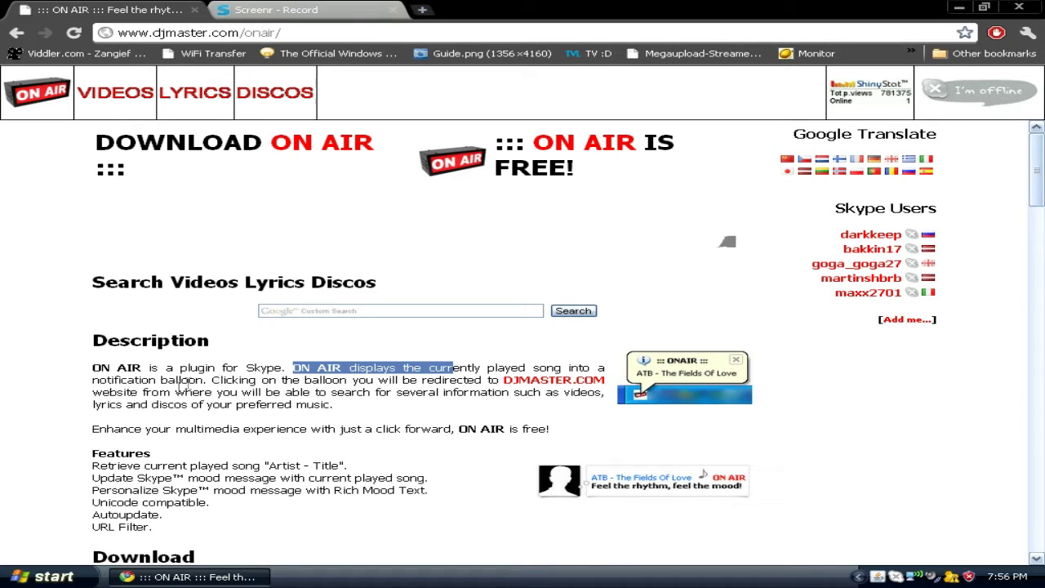
Step: Read the ON AIR description on djmaster.com, then scroll to the ONAIRSetup.exe 3.2.0.172 download details
drag(171, 392, 303, 392)
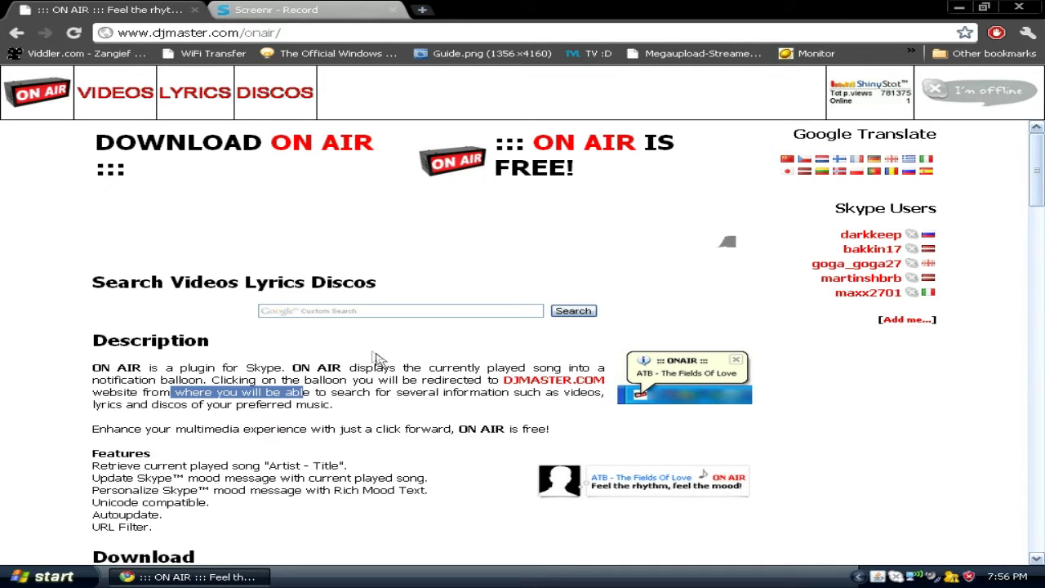
scroll(359, 353, down, 1)
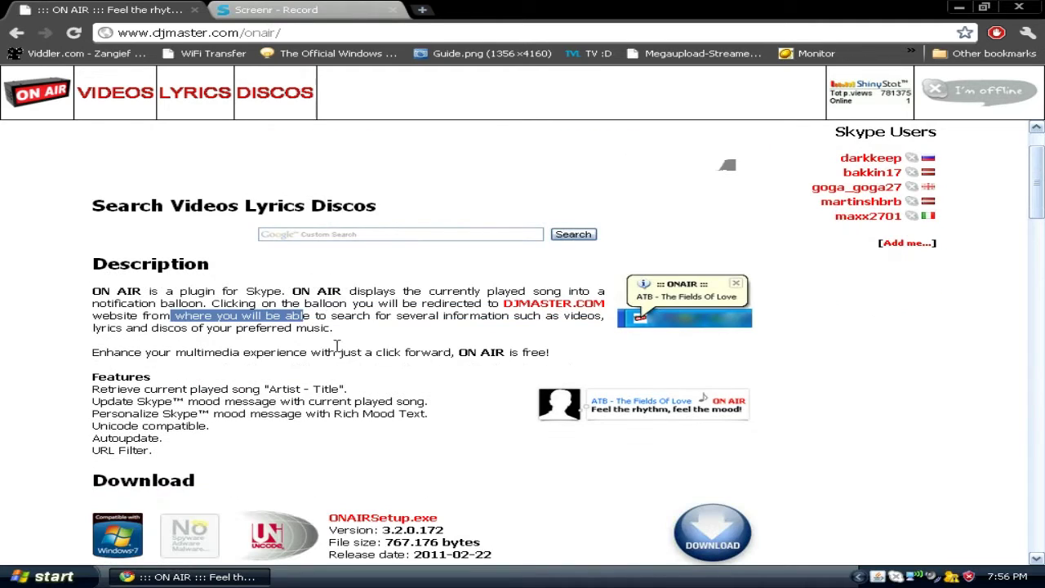
triple_click(303, 349)
click(326, 349)
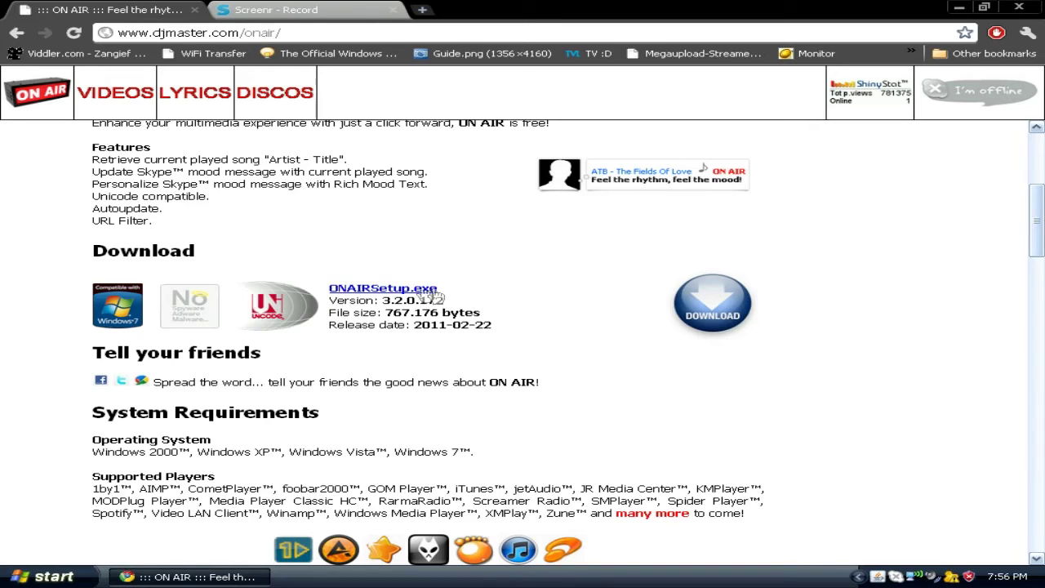
scroll(430, 296, down, 2)
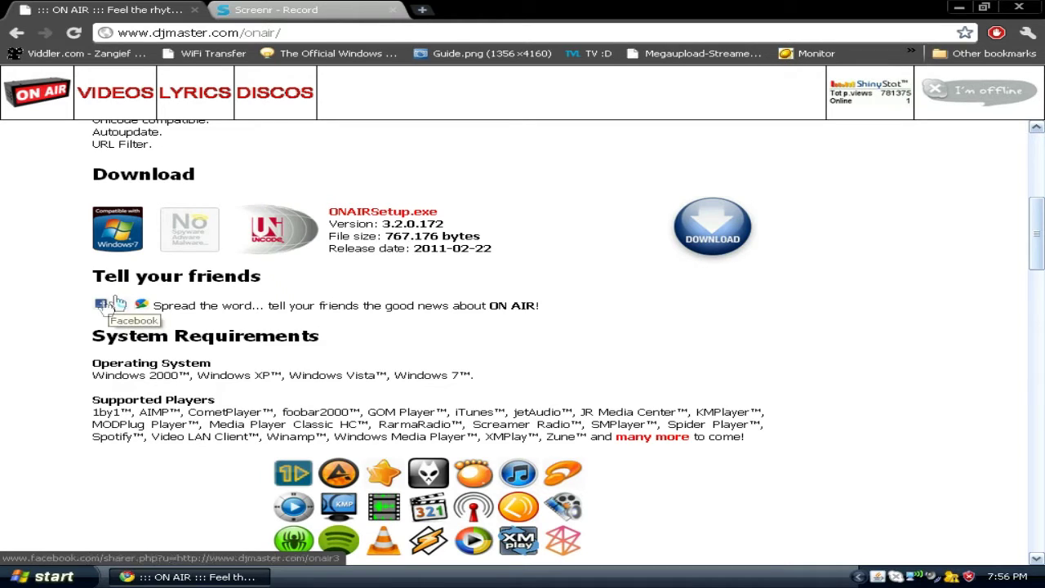
scroll(117, 301, down, 2)
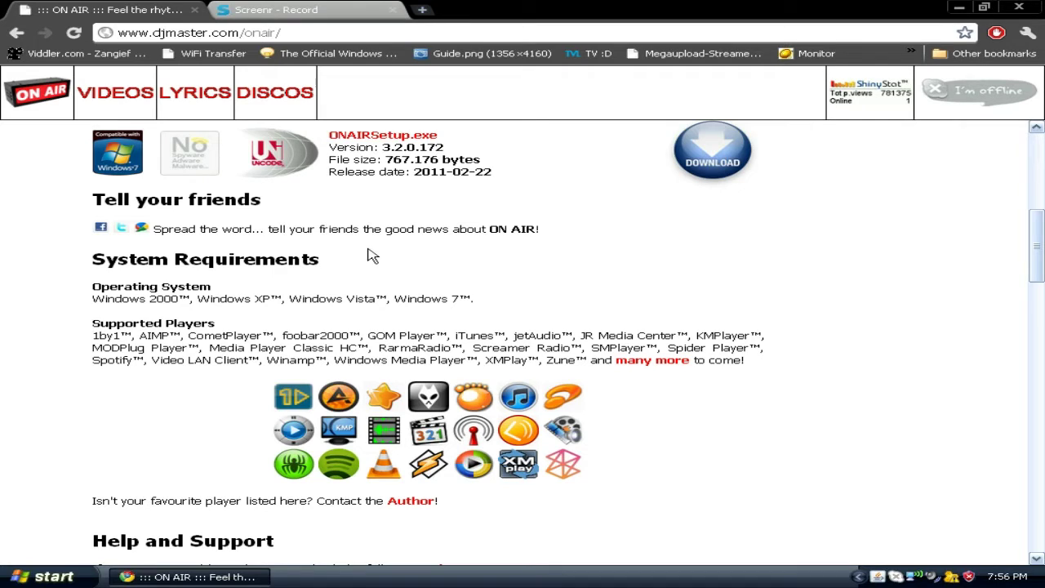
scroll(363, 248, down, 1)
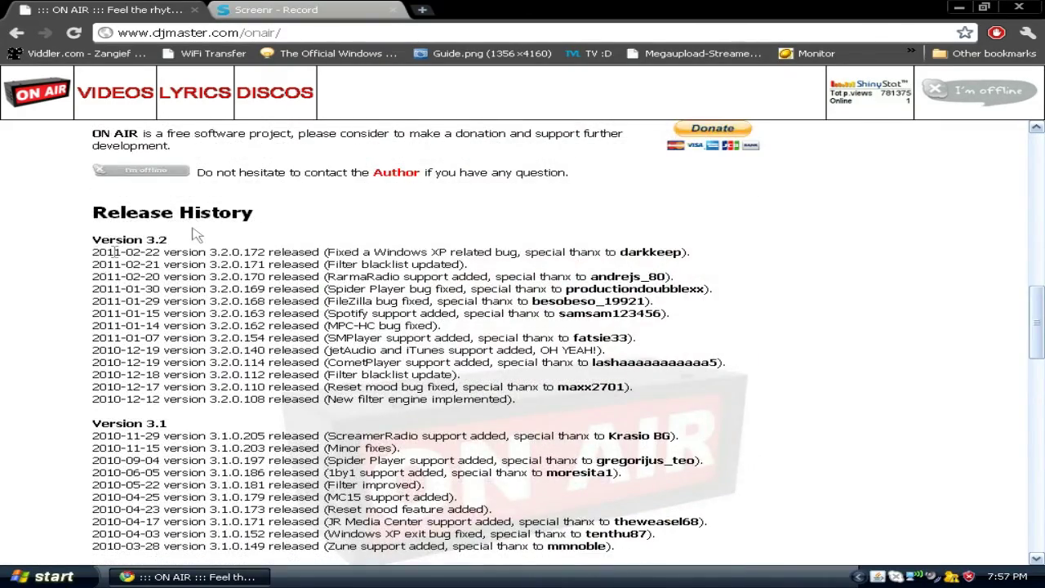
scroll(196, 235, down, 5)
drag(1038, 383, 1040, 240)
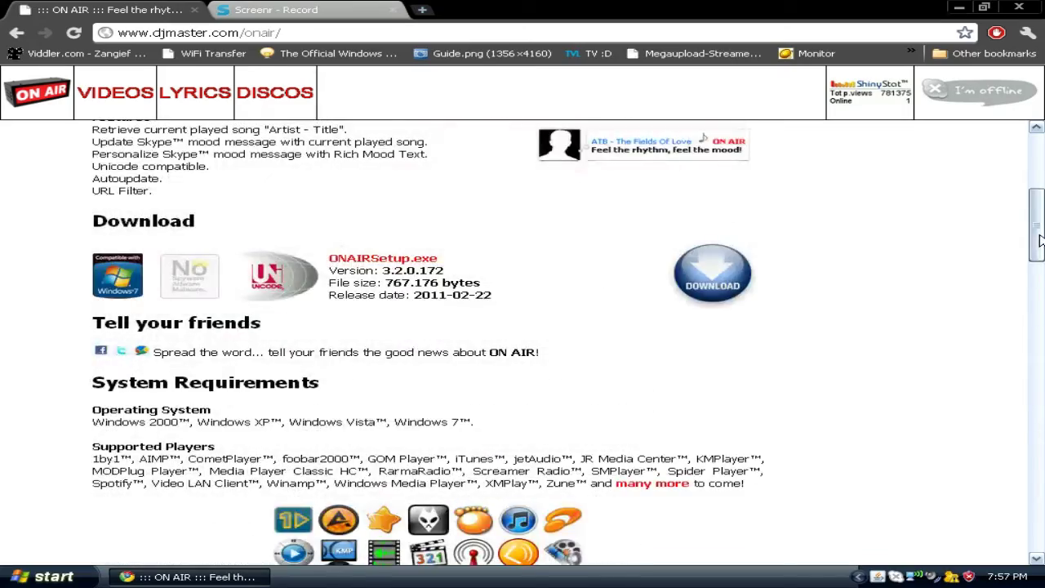
scroll(1040, 239, down, 4)
scroll(823, 367, up, 1)
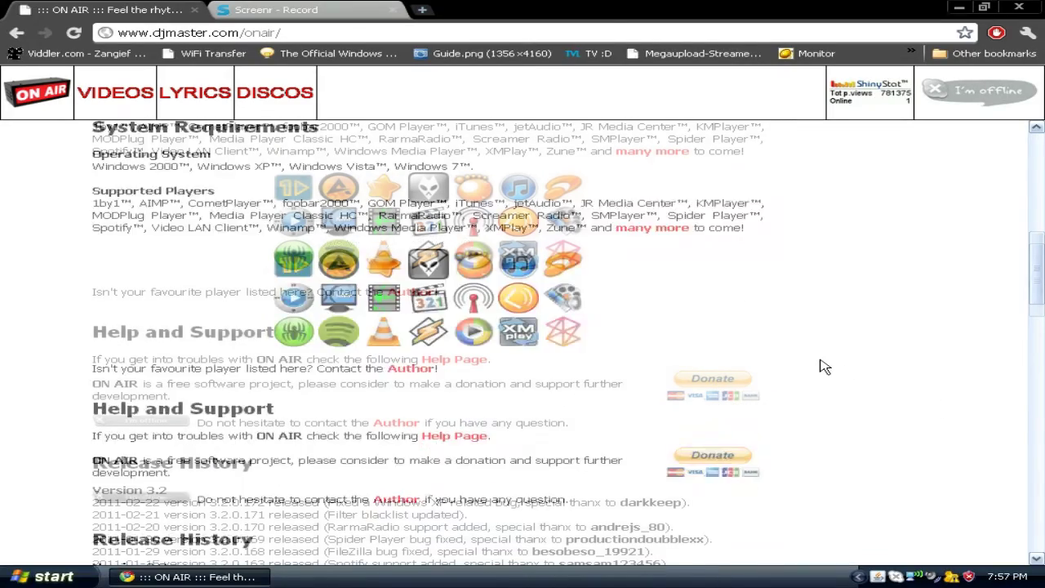
scroll(823, 367, up, 10)
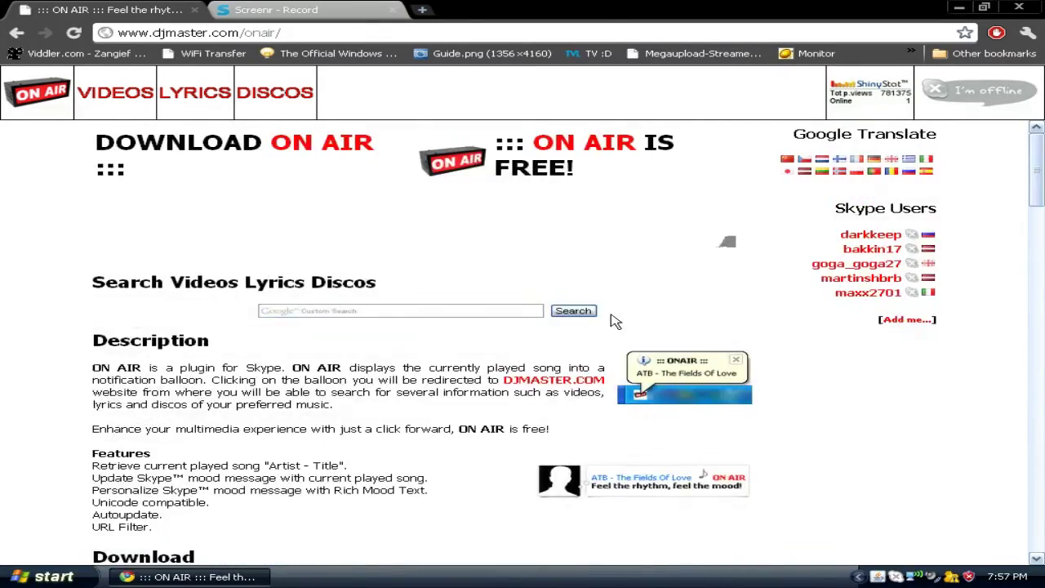
scroll(615, 321, down, 2)
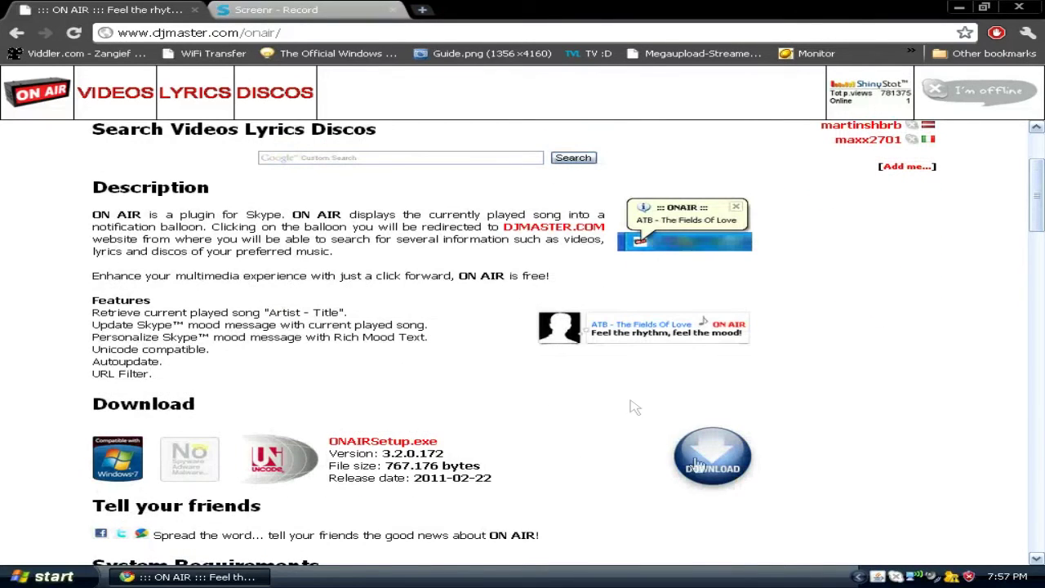
Step: Download ONAIRSetup.exe, minimize Chrome, and reposition the ONAIRSetup icon on the desktop
click(699, 455)
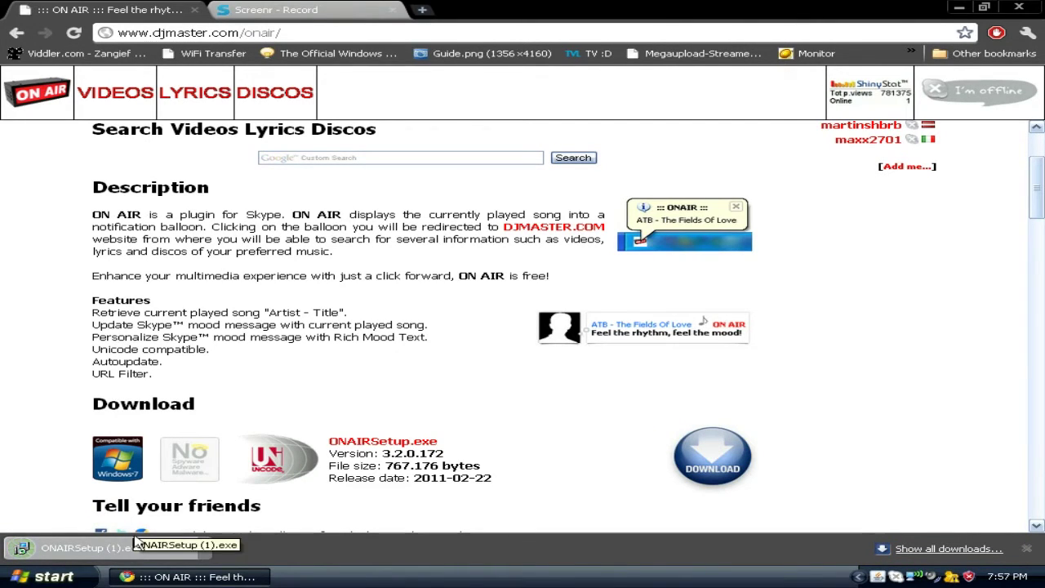
click(161, 574)
drag(196, 264, 98, 215)
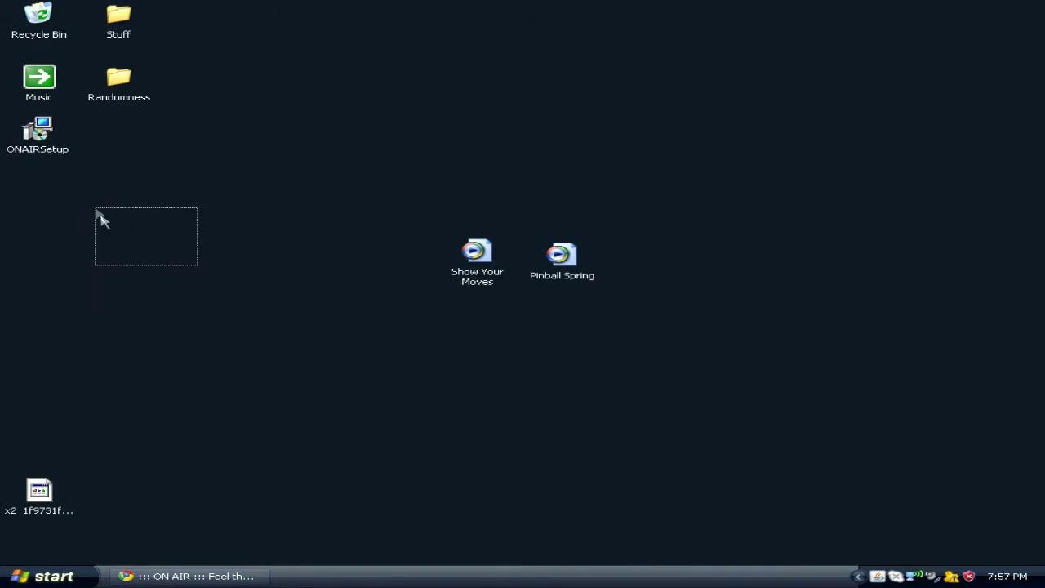
click(37, 130)
drag(35, 131, 82, 161)
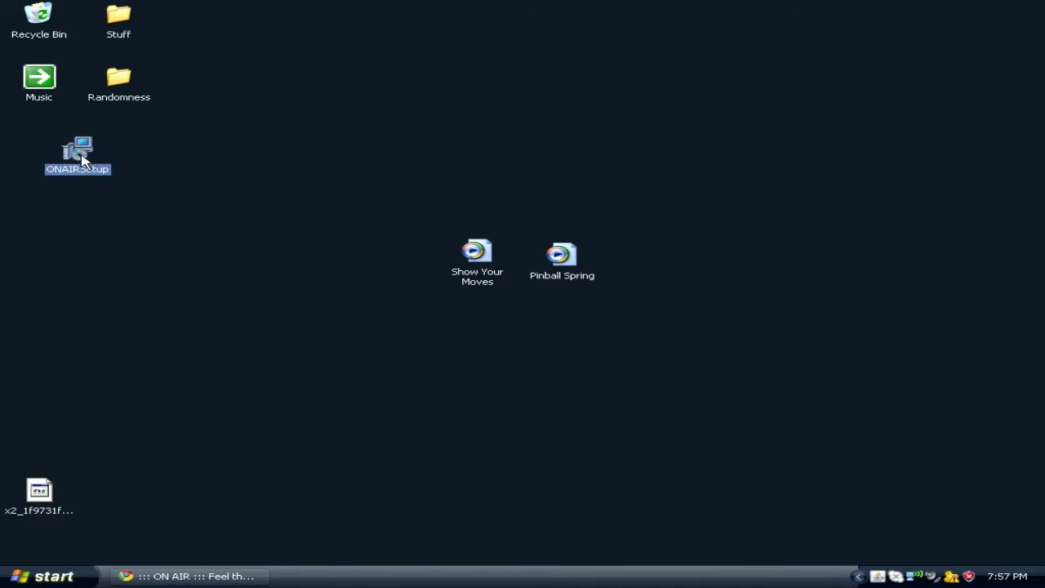
Step: Install ONAIR 3.2.0.172 to C:\Program Files\ONAIR, accepting the license and default folders
double_click(83, 161)
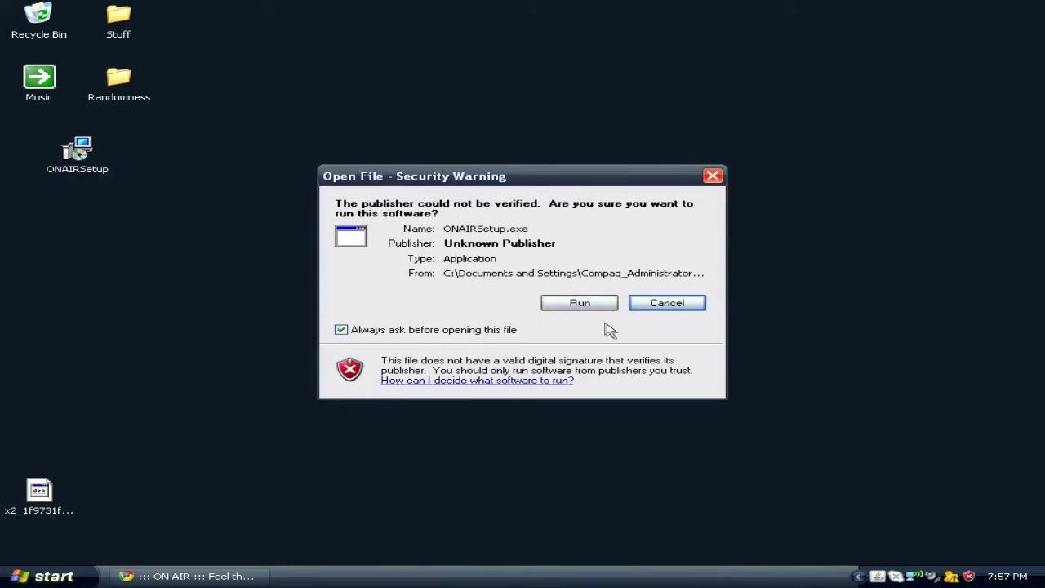
click(589, 307)
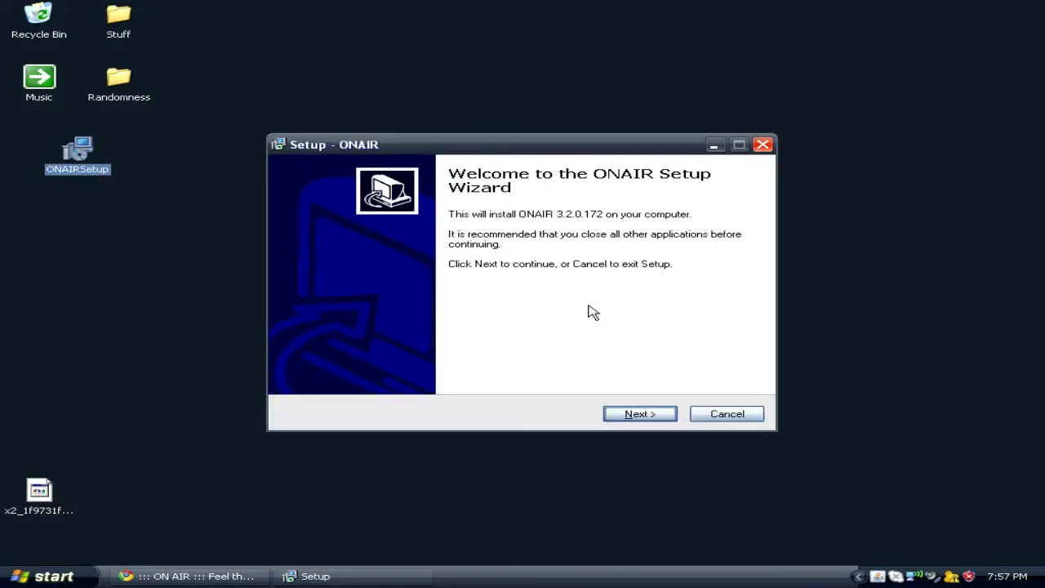
click(658, 414)
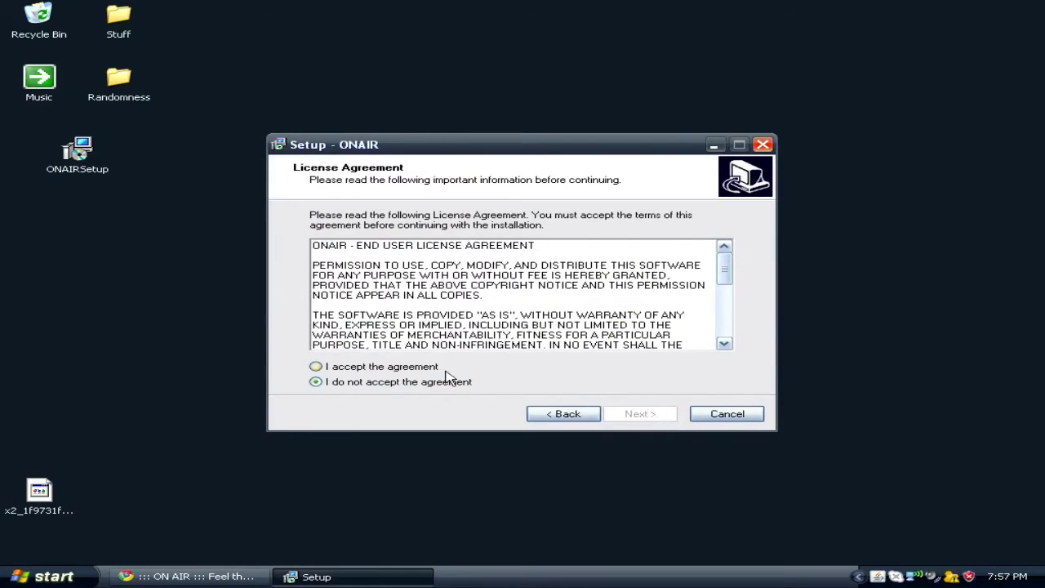
click(447, 367)
click(632, 418)
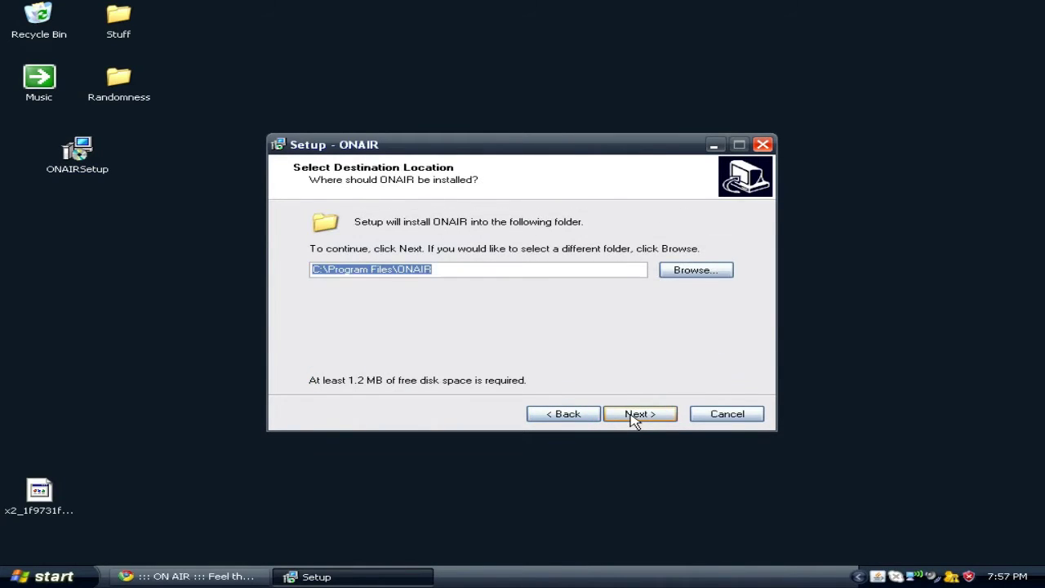
click(634, 417)
click(635, 419)
click(655, 420)
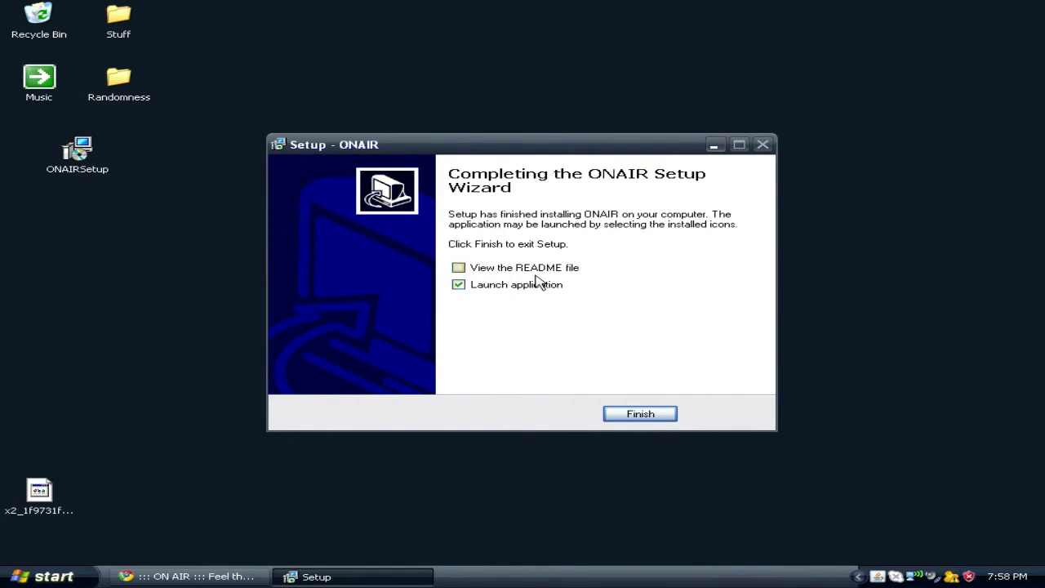
click(630, 415)
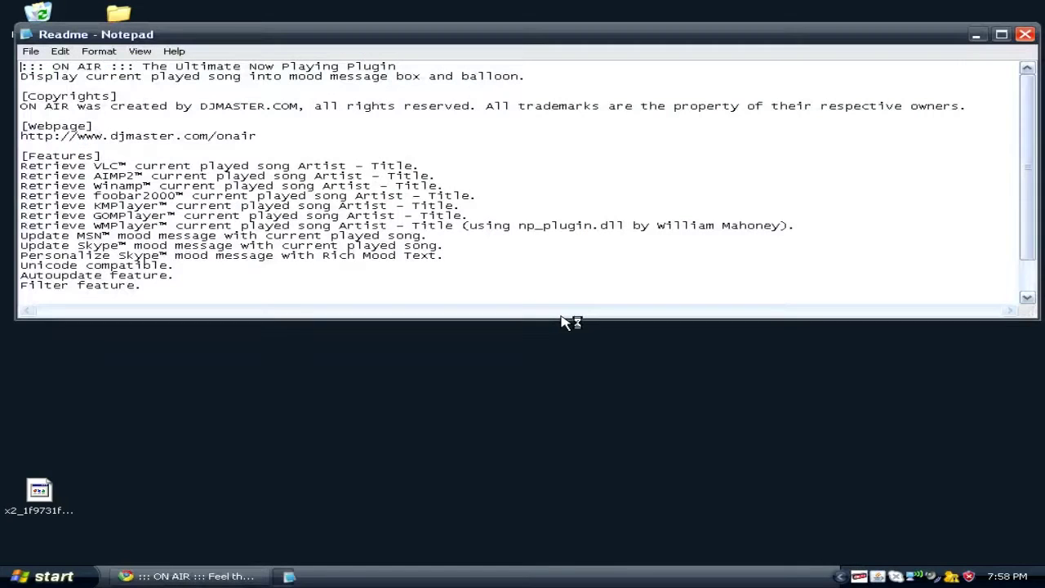
Step: Scroll through the ONAIR Readme in Notepad, then close it
scroll(282, 105, down, 1)
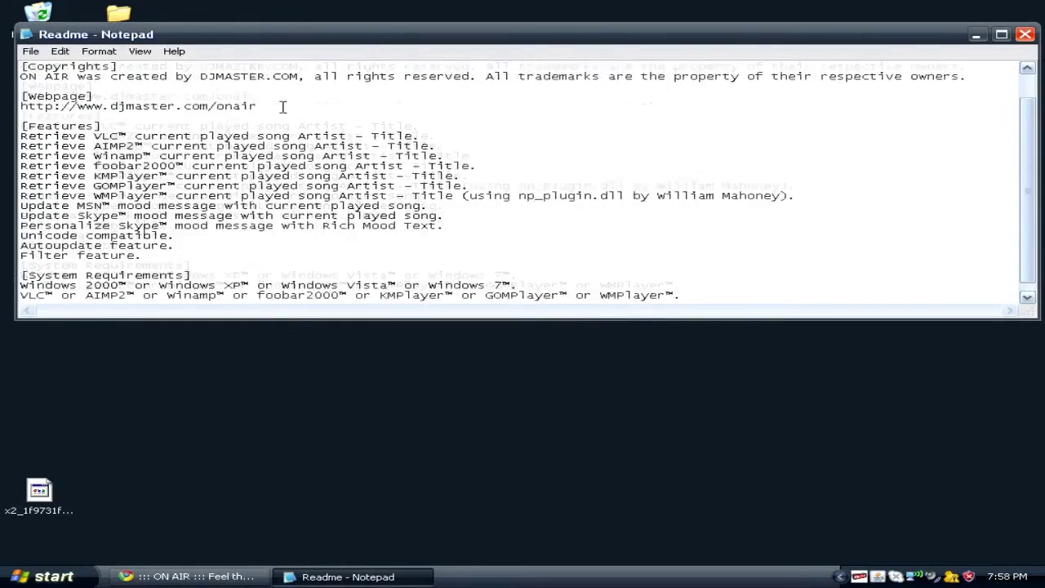
scroll(588, 116, up, 1)
drag(540, 101, 544, 170)
click(522, 156)
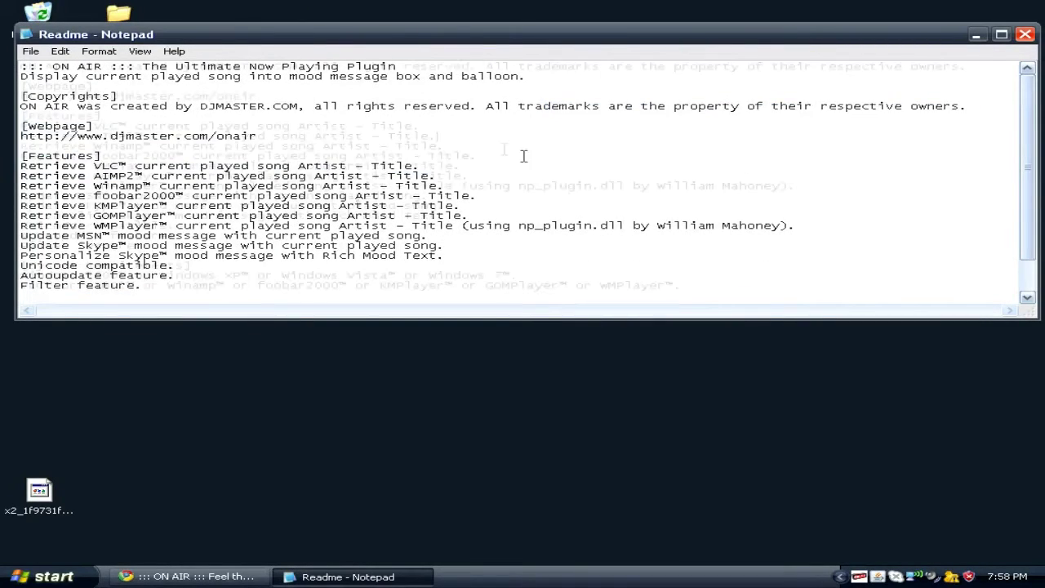
scroll(522, 156, down, 2)
scroll(298, 158, up, 2)
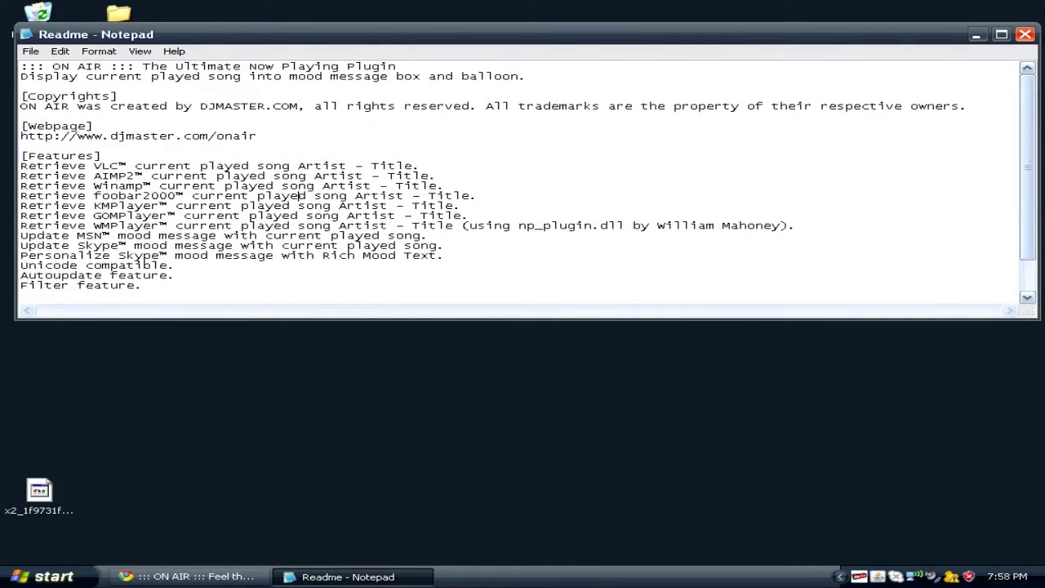
click(1025, 33)
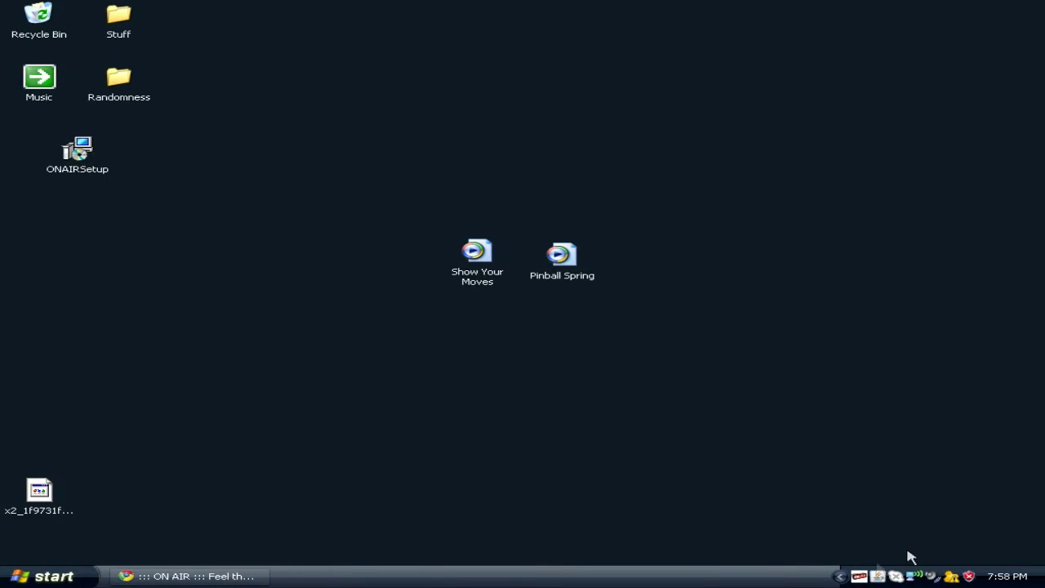
Step: Bring up the ON AIR mood template window from its tray icon menu
click(857, 577)
right_click(857, 577)
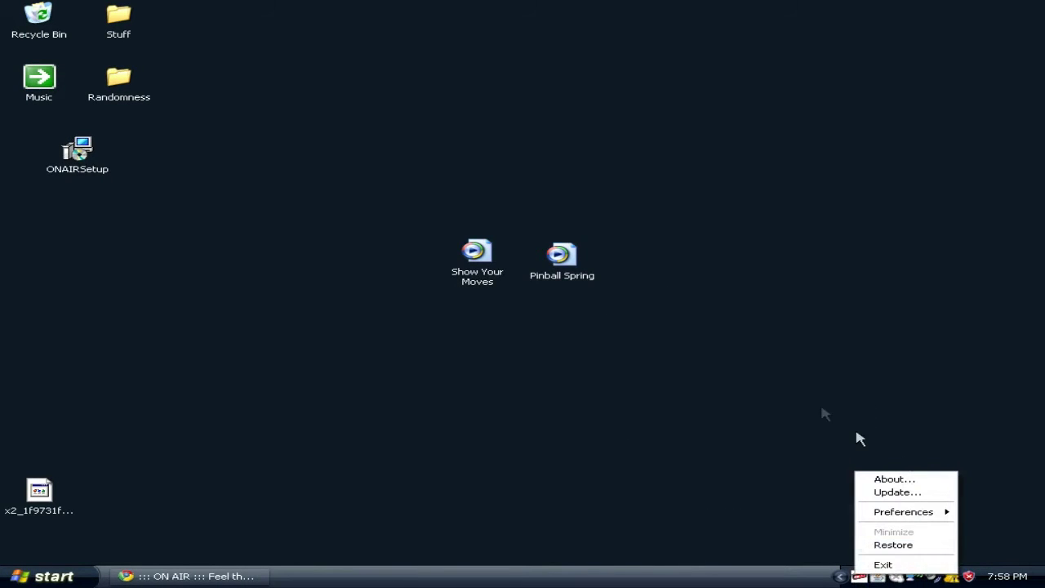
click(755, 393)
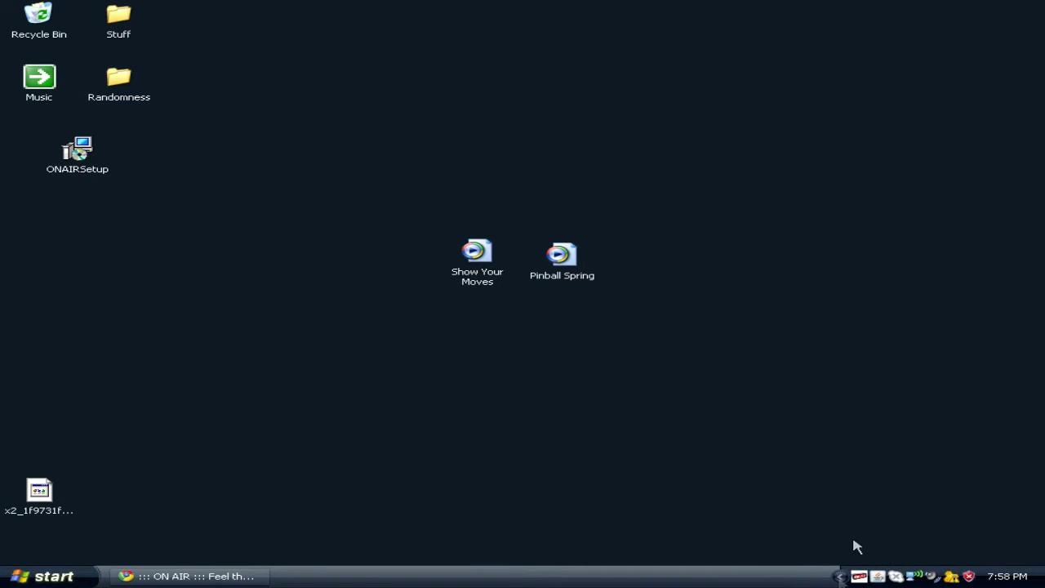
right_click(858, 577)
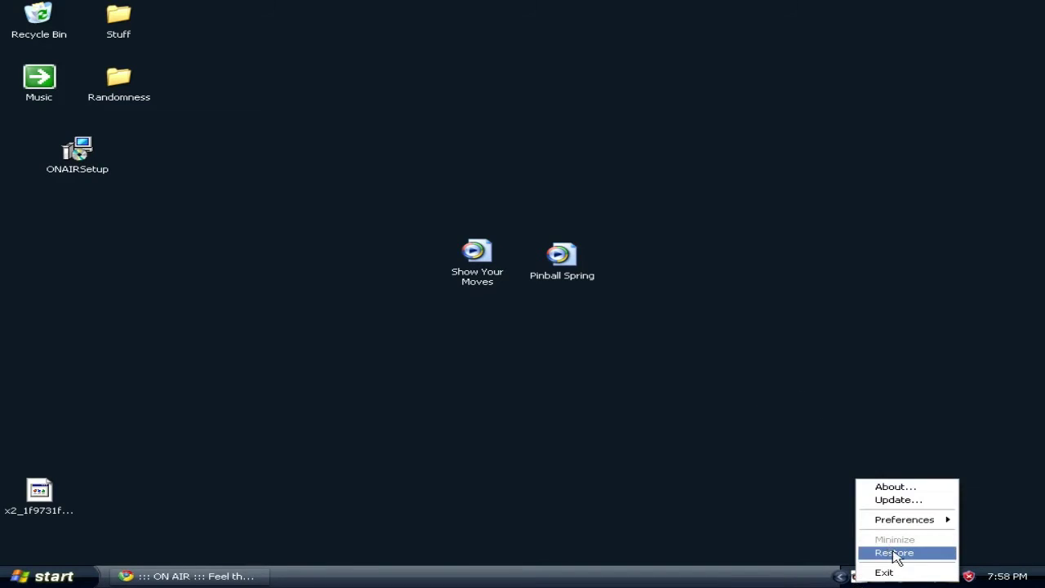
click(897, 553)
Step: Delete the 'Powered by' link from the end of the template
drag(403, 203, 145, 120)
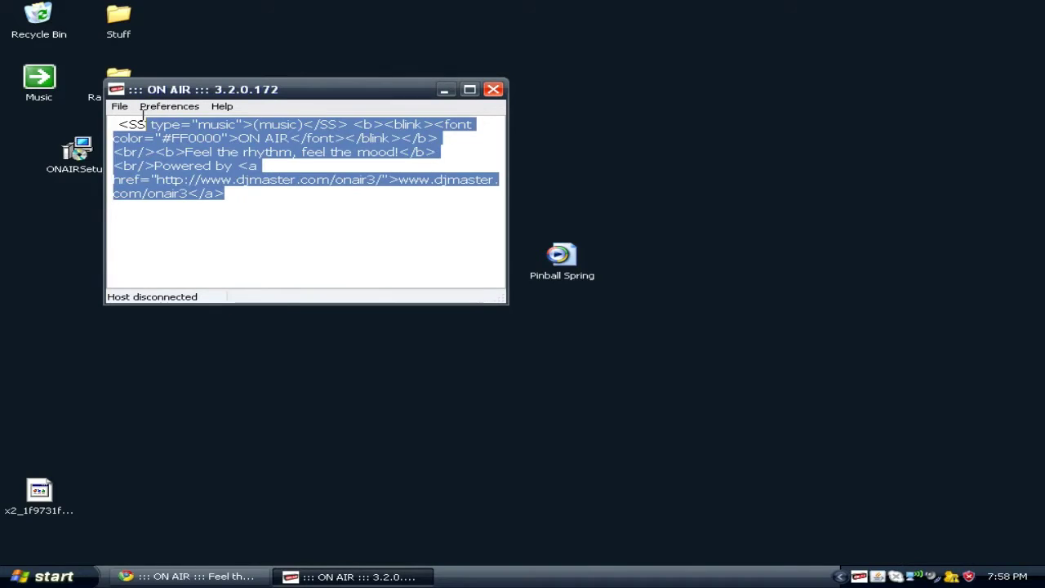
mouse_move(261, 205)
mouse_down()
mouse_move(111, 168)
mouse_move(110, 155)
mouse_move(110, 173)
mouse_up()
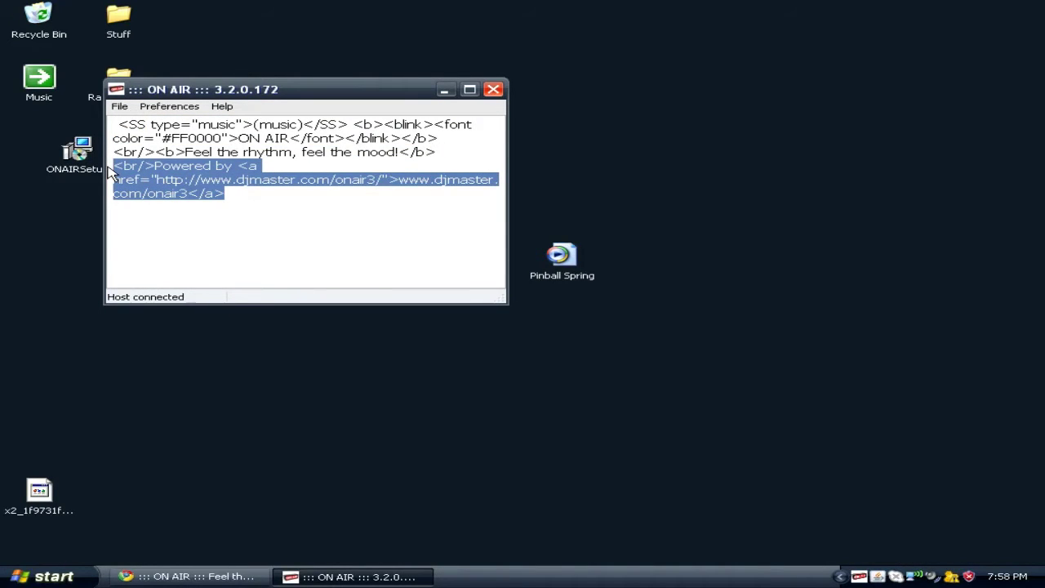
key(Delete)
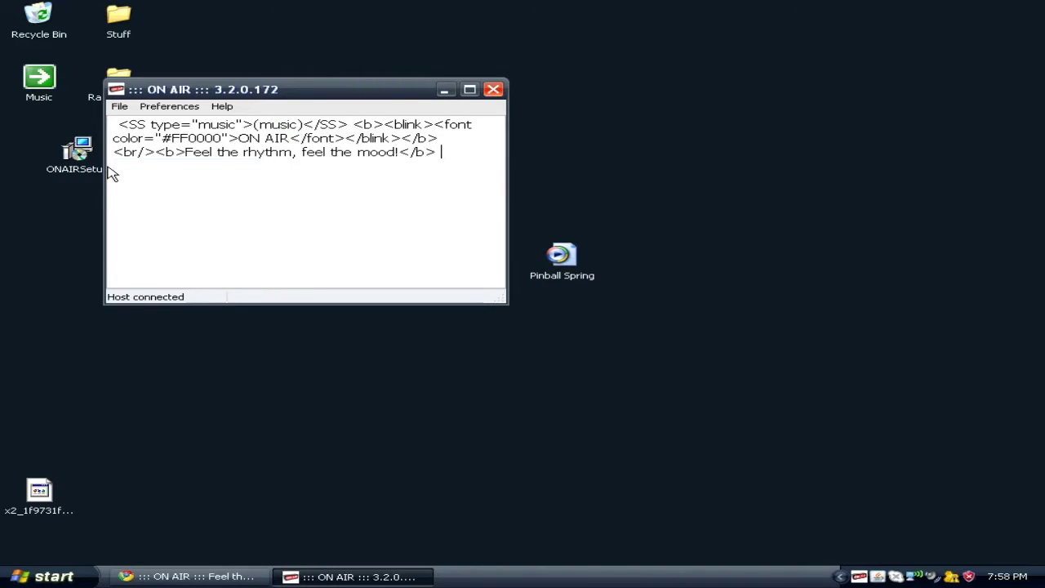
Step: Replace the bold slogan 'Feel the rhythm, feel the mood!' with Racoonscorner.com
mouse_move(400, 152)
mouse_down()
mouse_move(193, 152)
mouse_move(261, 138)
mouse_move(213, 152)
mouse_move(263, 147)
mouse_move(216, 152)
mouse_up()
key(BackSpace)
key(BackSpace)
key(BackSpace)
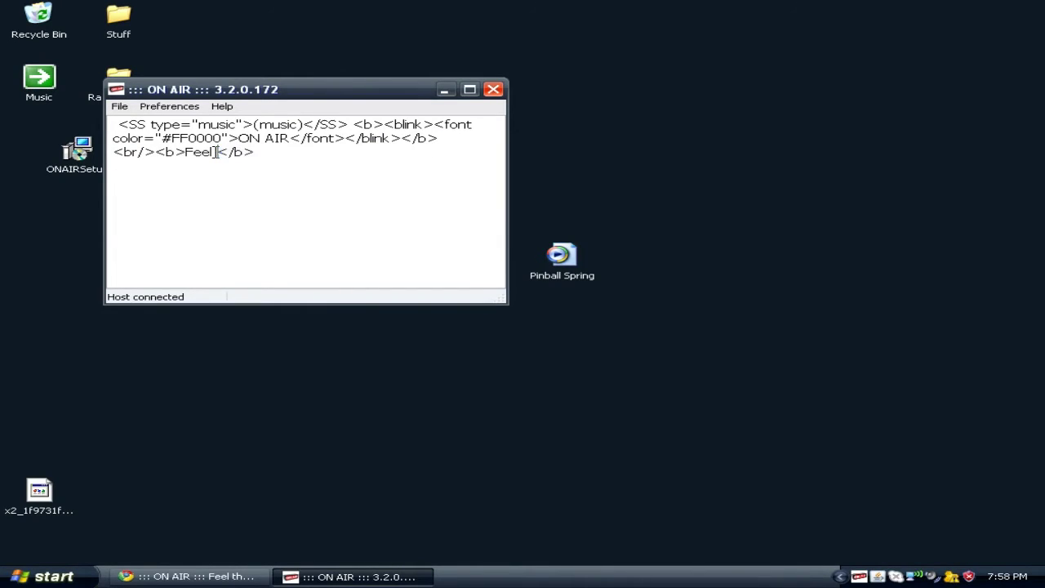
text(Racoons.)
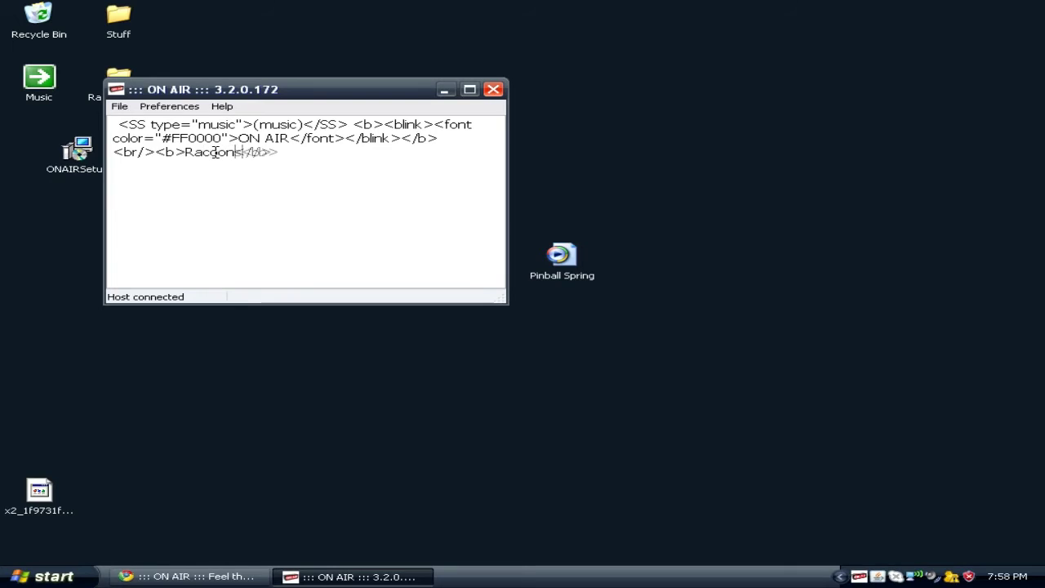
key(BackSpace)
text(CONR)
key(BackSpace)
key(BackSpace)
key(BackSpace)
key(BackSpace)
text(corner.com)
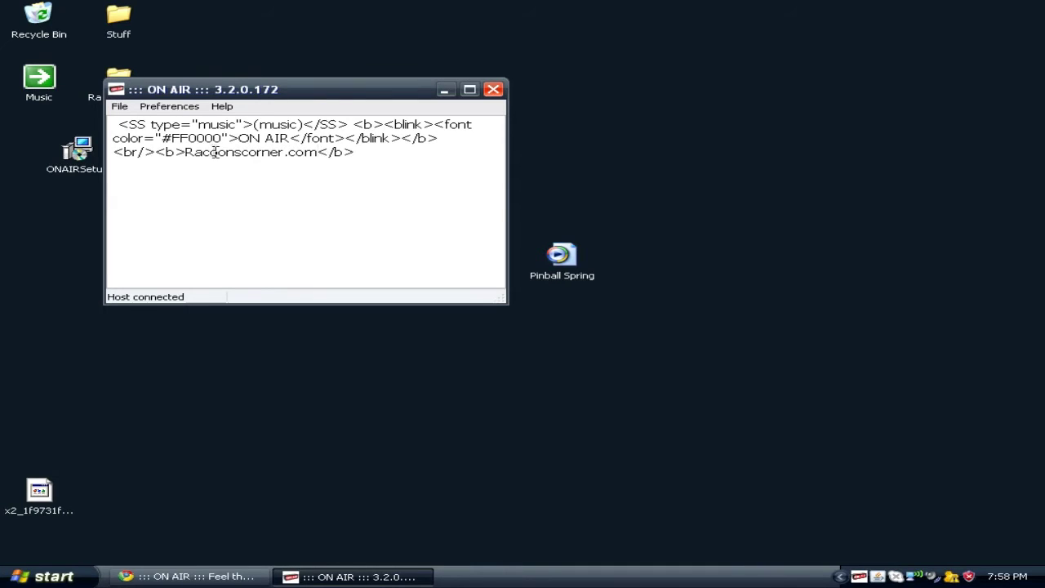
click(119, 107)
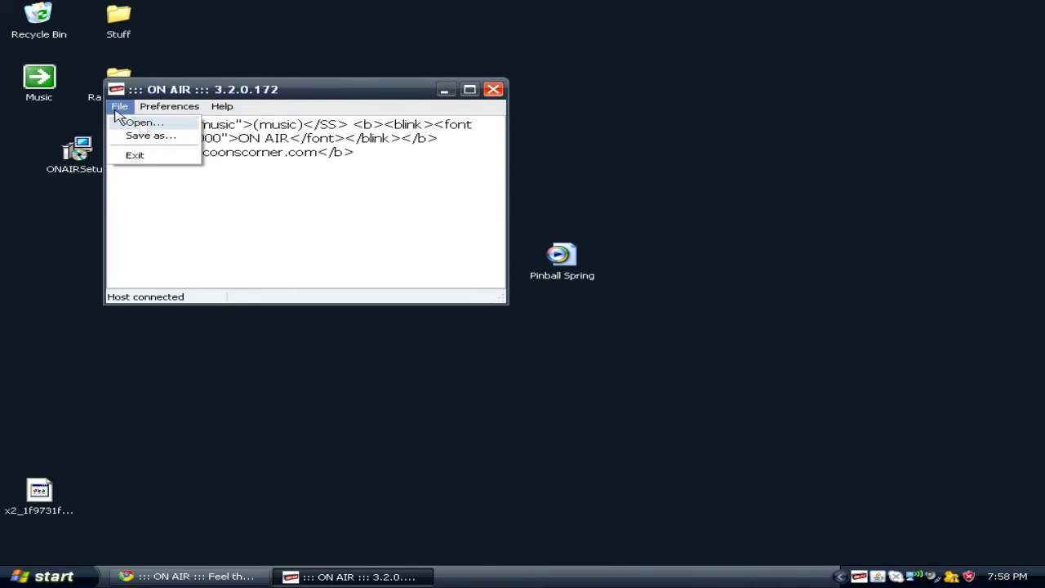
Step: Check Default.rmt in the Save as dialog, cancel it, and close the ON AIR window
click(147, 136)
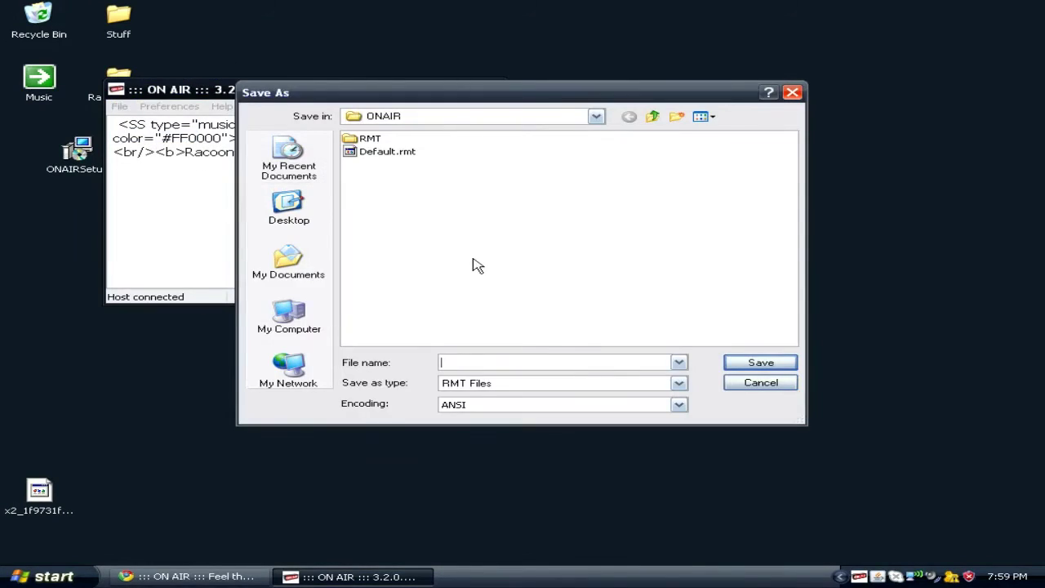
click(396, 155)
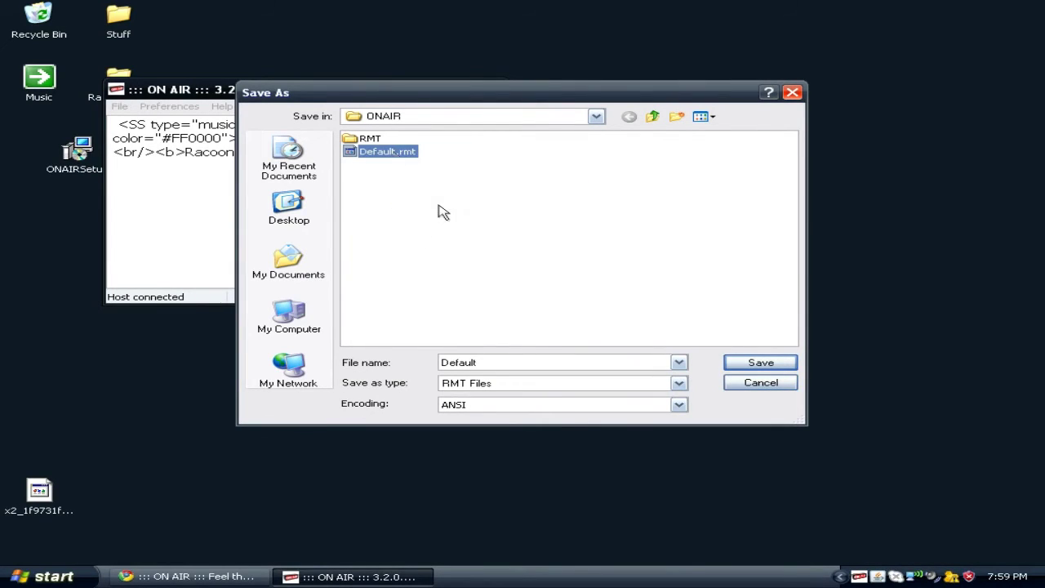
click(414, 176)
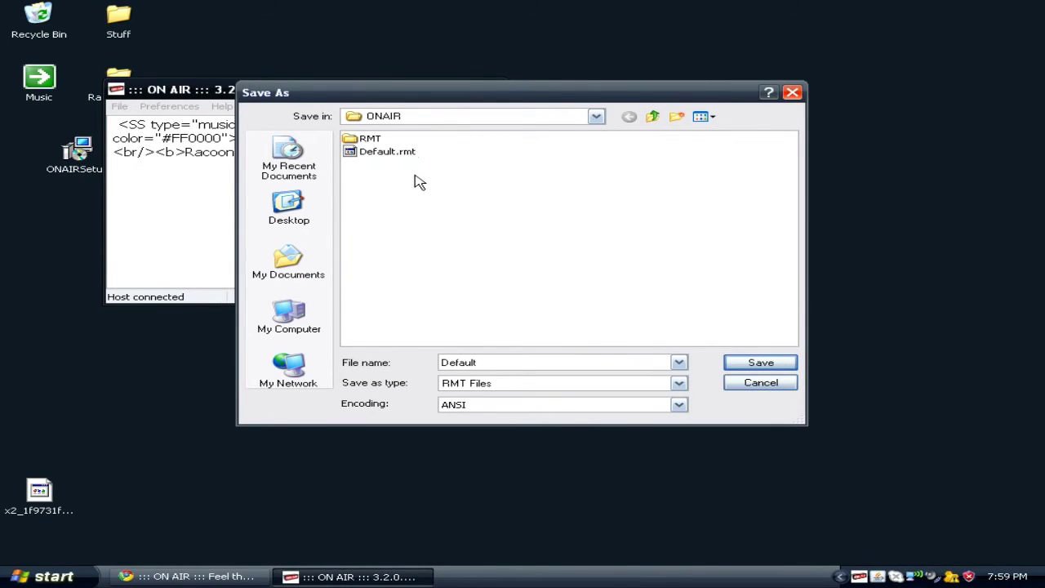
click(751, 386)
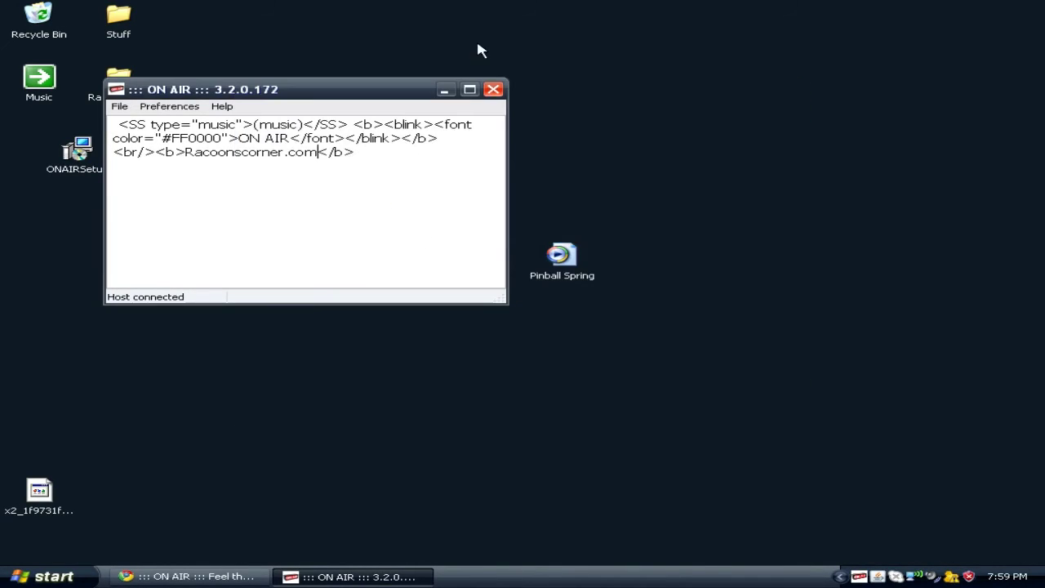
click(493, 90)
drag(674, 147, 745, 237)
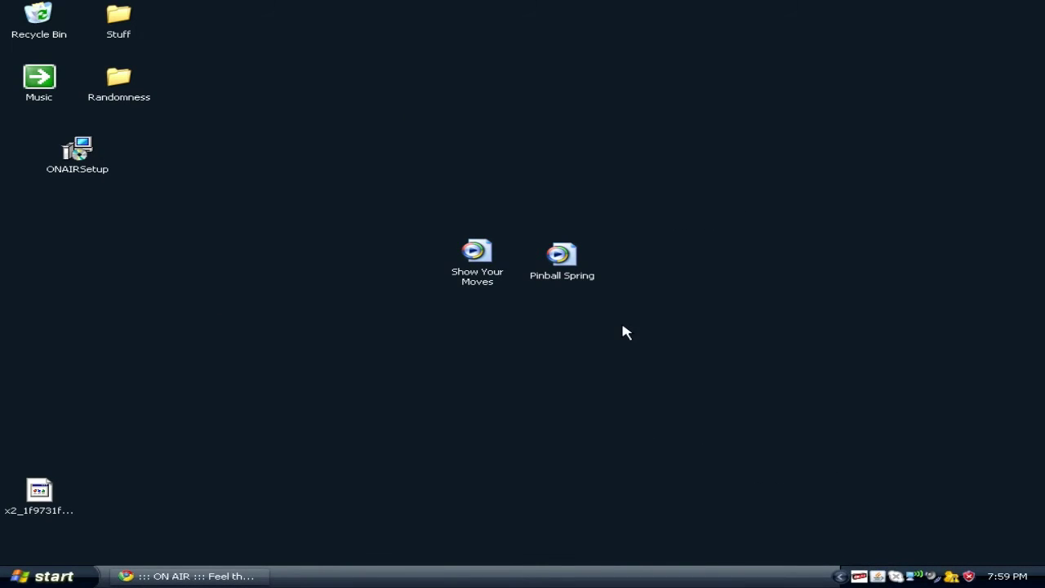
Step: Open the Pinball Spring track with VLC media player and bring up Skype
click(567, 275)
click(569, 278)
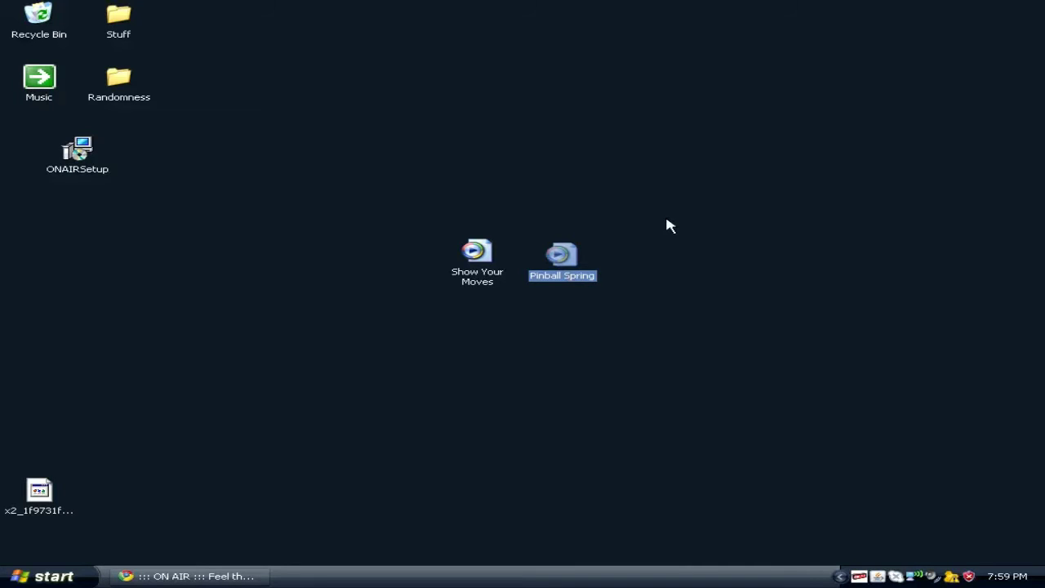
key(shift+F10)
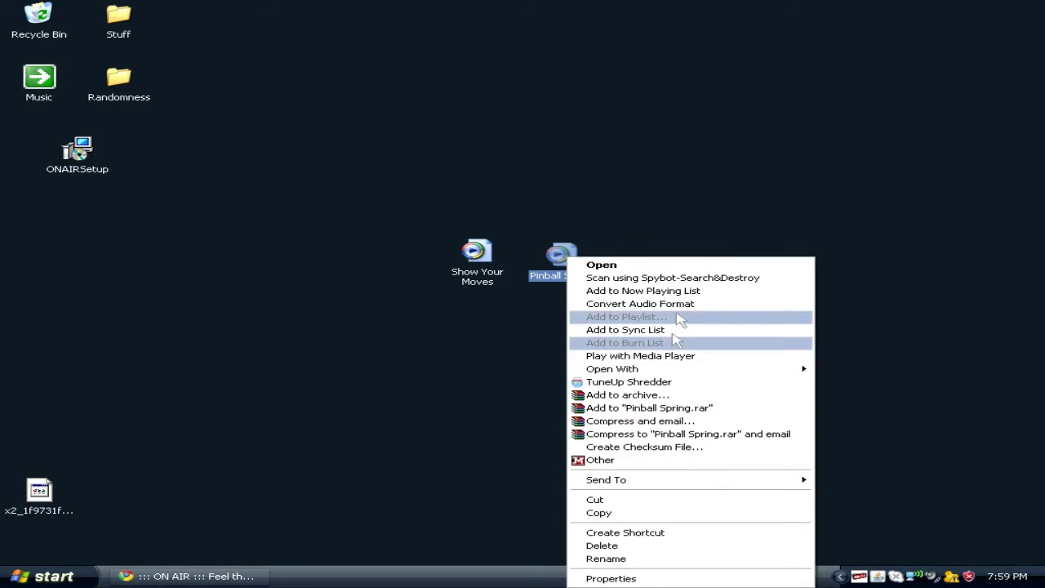
mouse_move(707, 371)
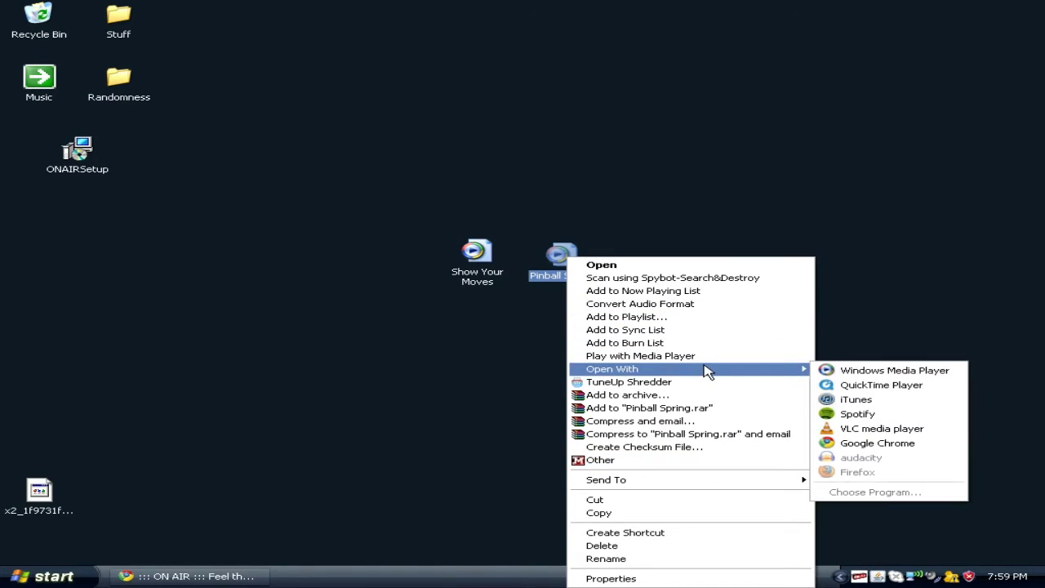
click(873, 432)
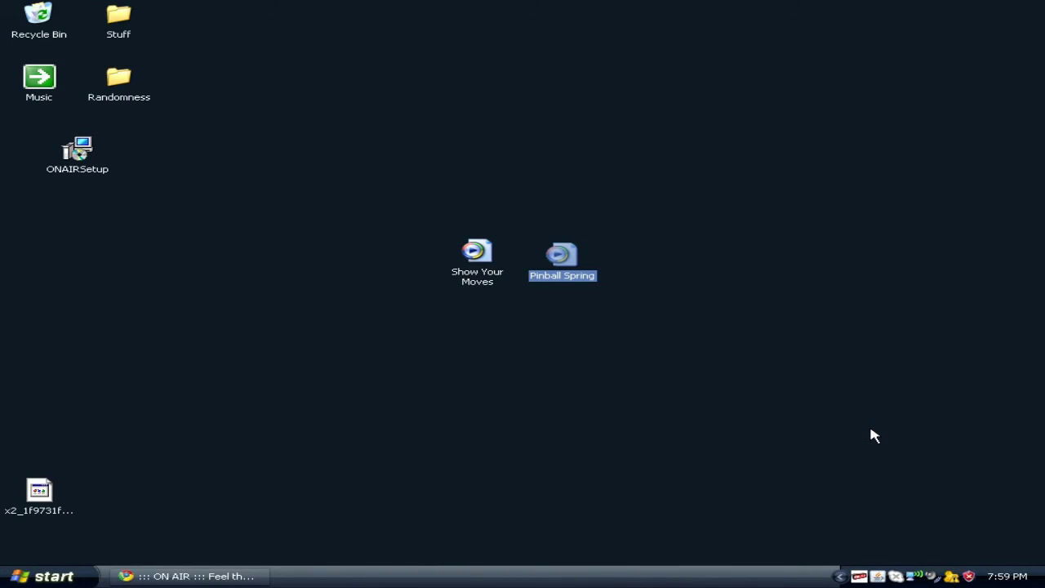
click(897, 576)
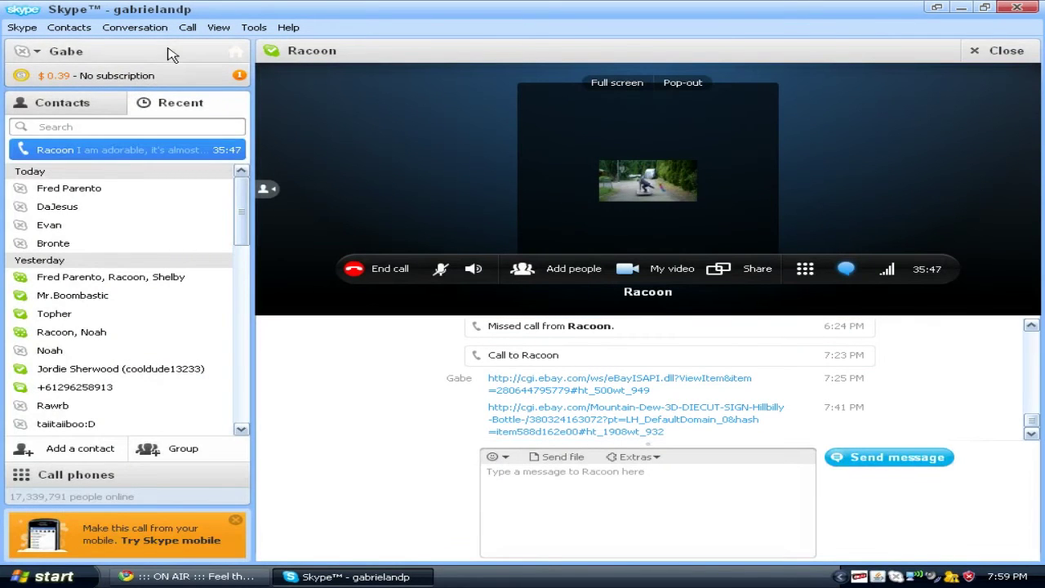
Step: Show Skype Home with its mood box and recent updates, leaving the call running
click(173, 53)
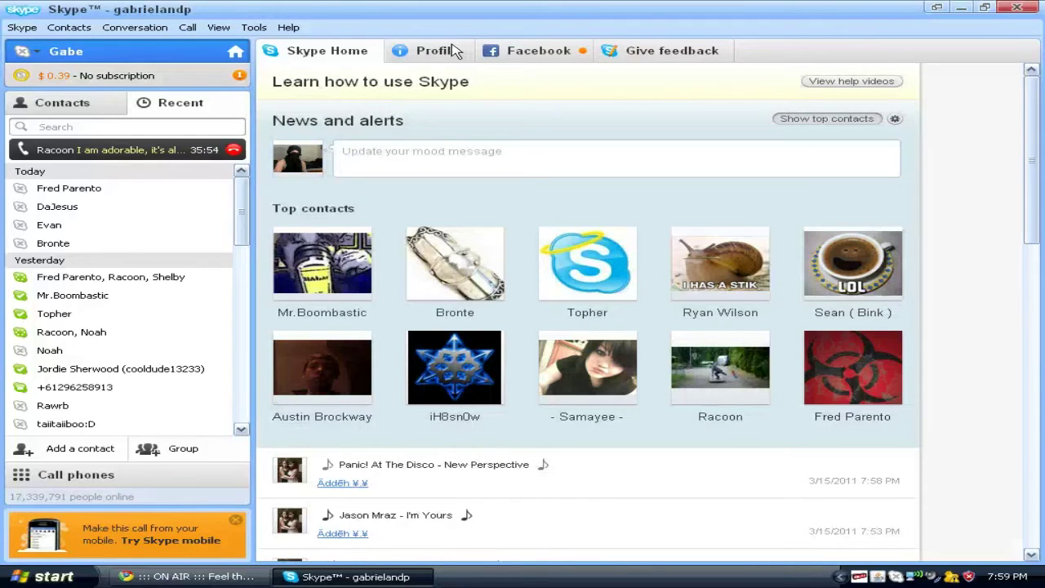
Step: Play Pinball Spring in VLC for a few seconds and pause it at 00:05
key(super+d)
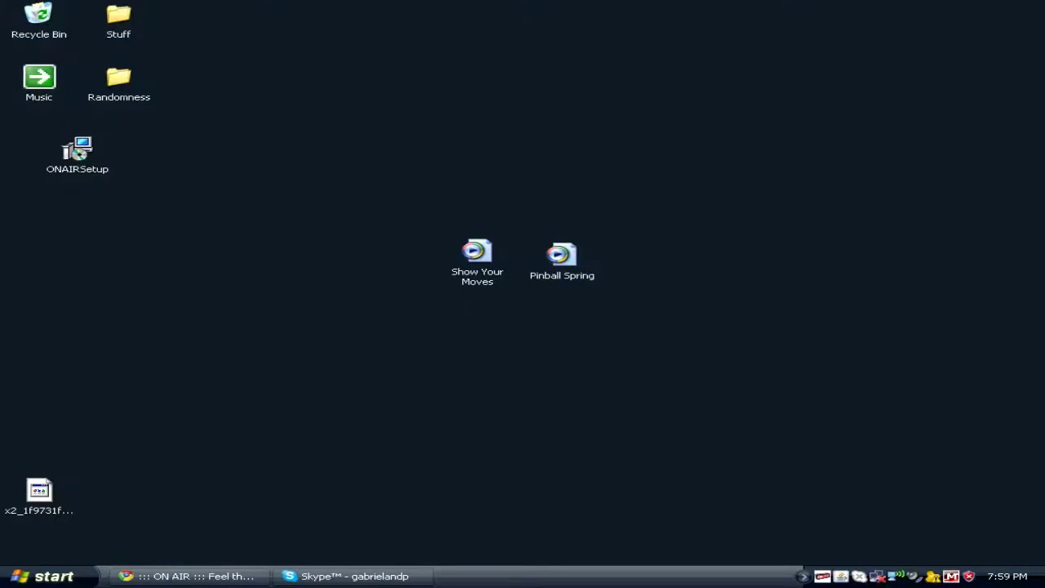
click(840, 576)
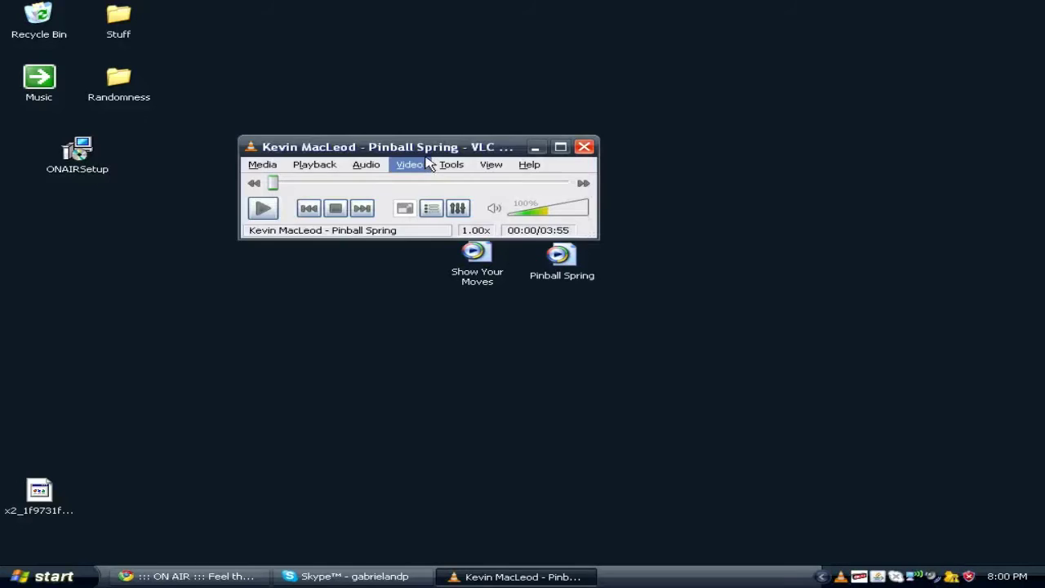
drag(424, 152, 481, 171)
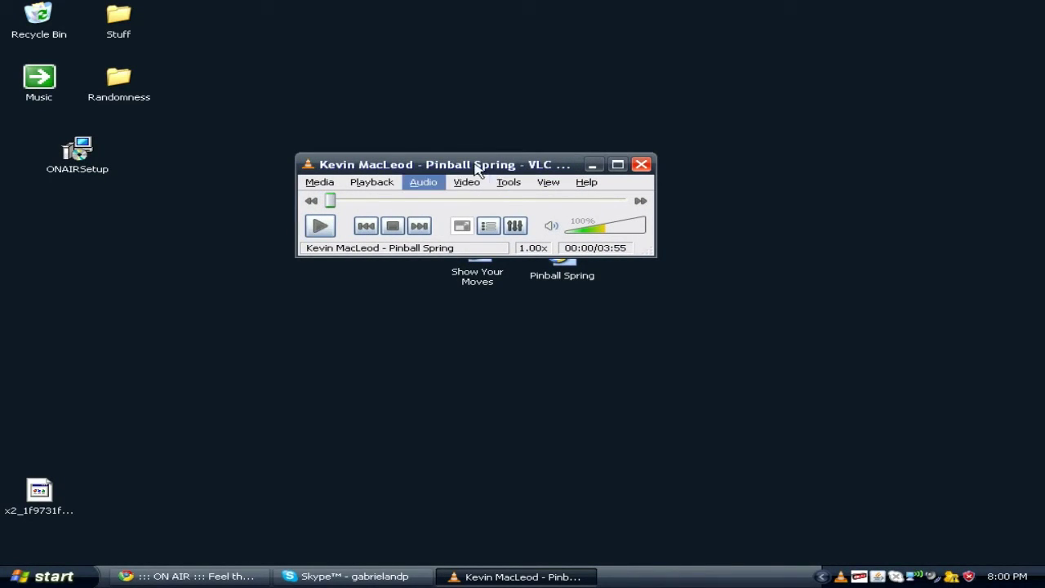
click(319, 228)
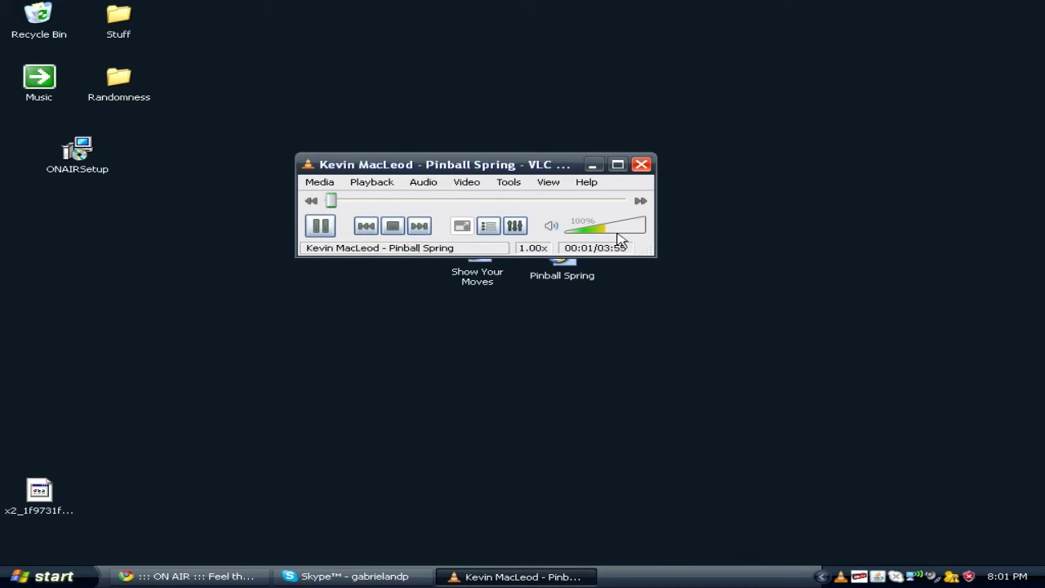
click(323, 227)
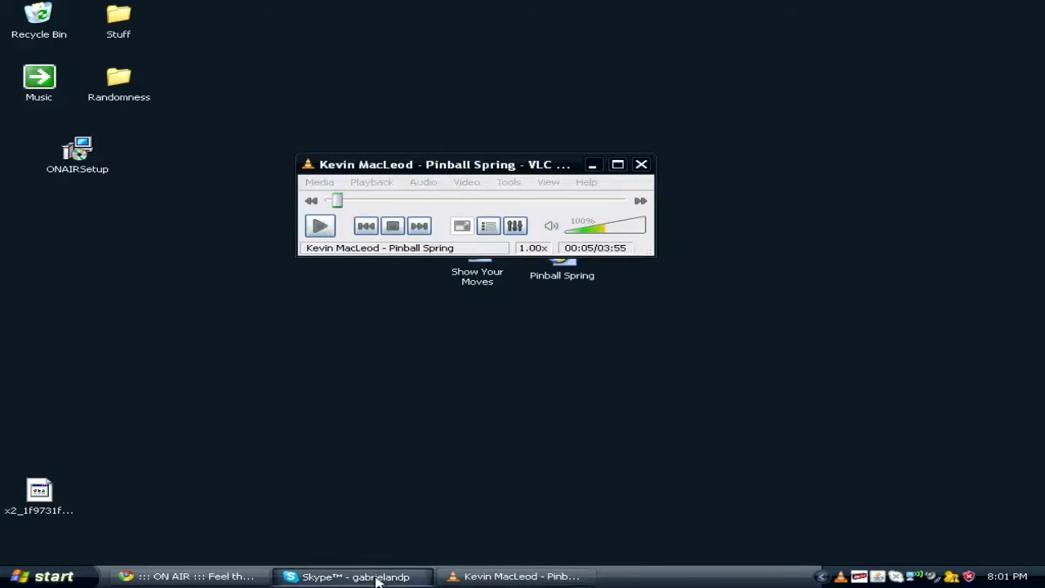
click(408, 574)
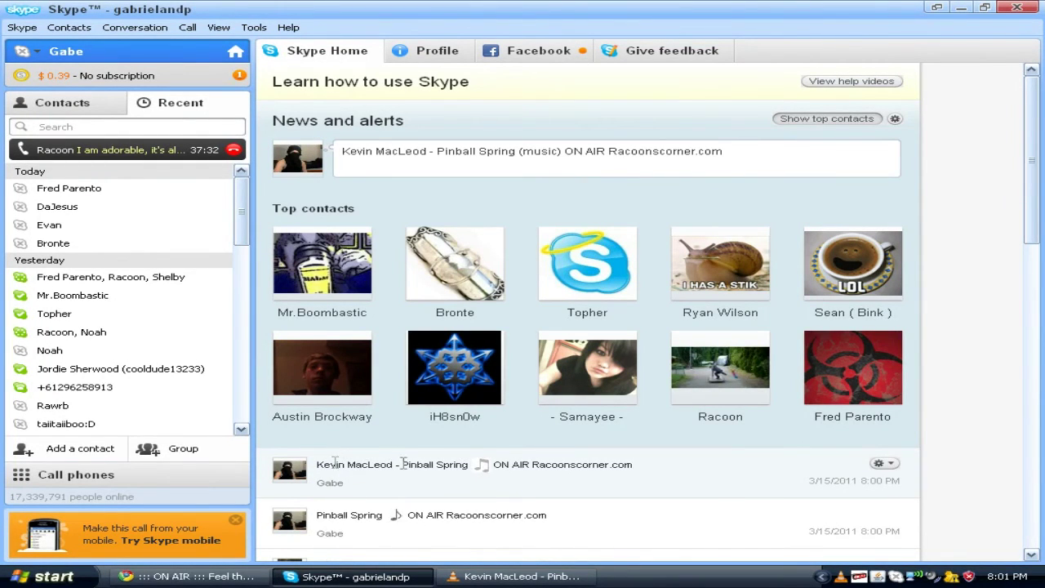
Step: Highlight the new 'Pinball Spring ♫ ON AIR Racoonscorner.com' mood entry in Skype's feed
drag(334, 463, 552, 464)
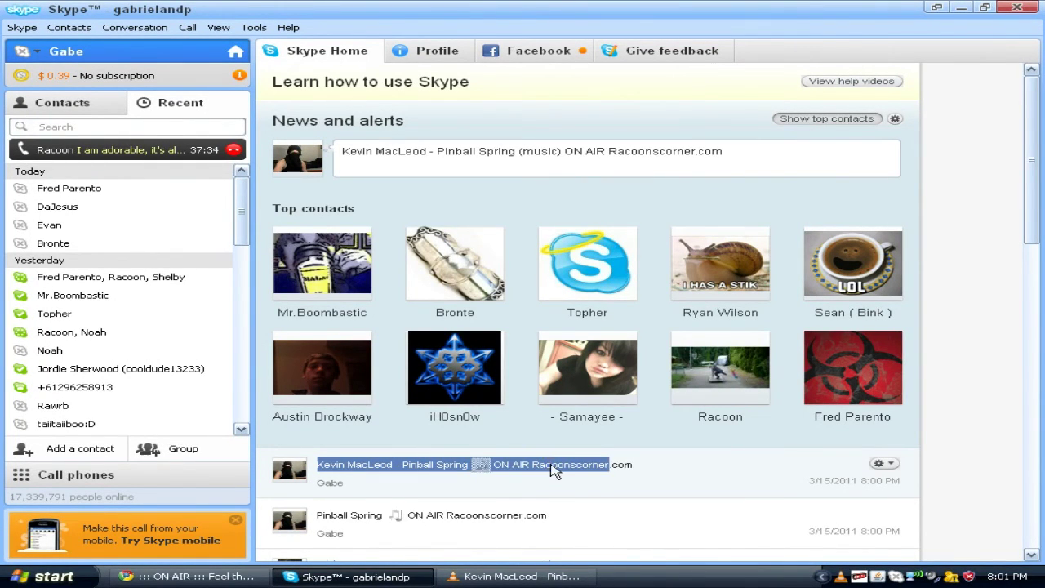
click(552, 464)
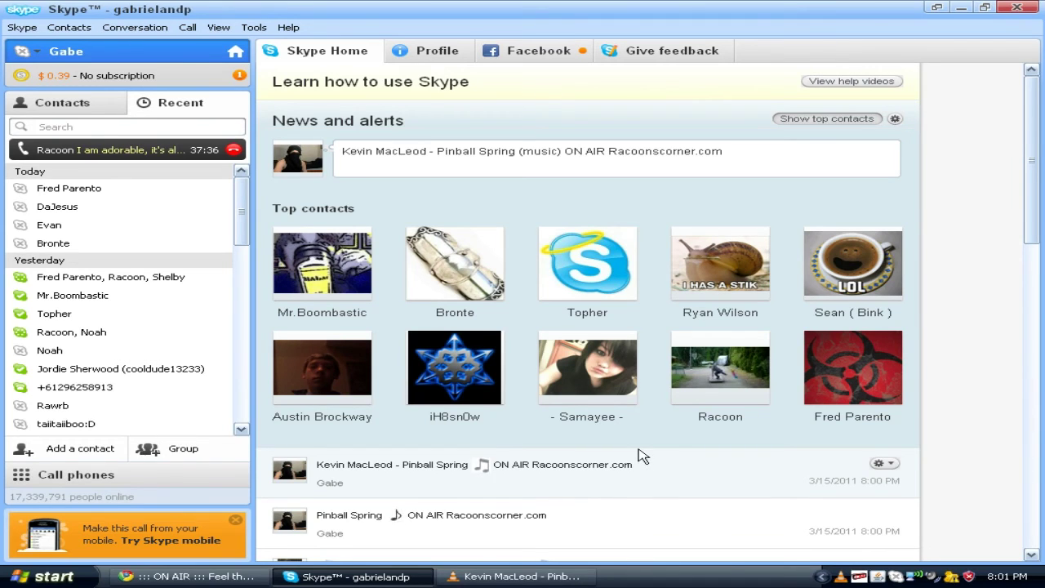
Step: Minimise Skype and bring the VLC player window to the front
click(351, 576)
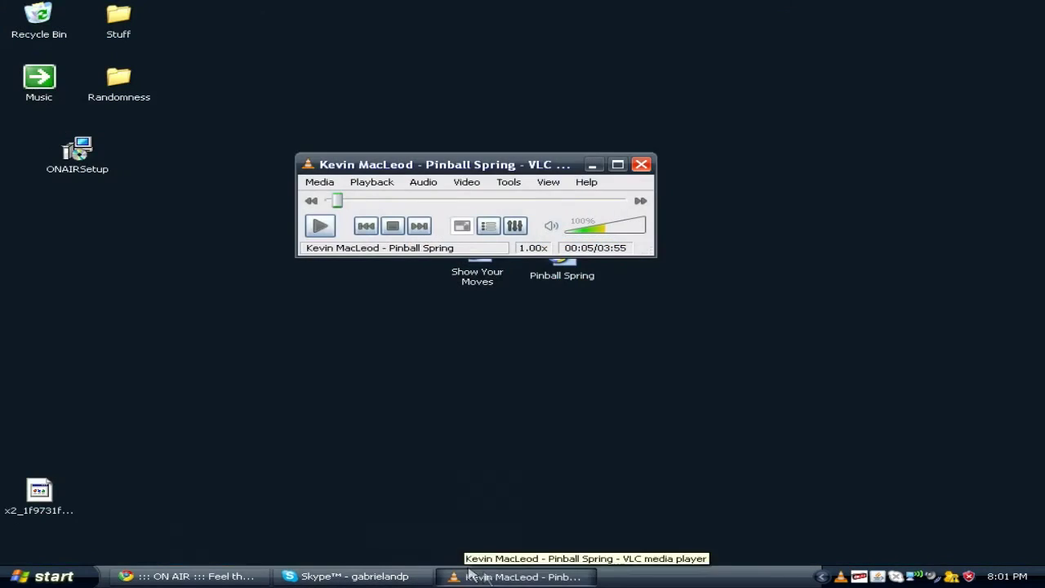
click(490, 576)
click(527, 576)
Step: Toggle ON AIR's Always on Top preference, then restore and close the ON AIR window
right_click(860, 574)
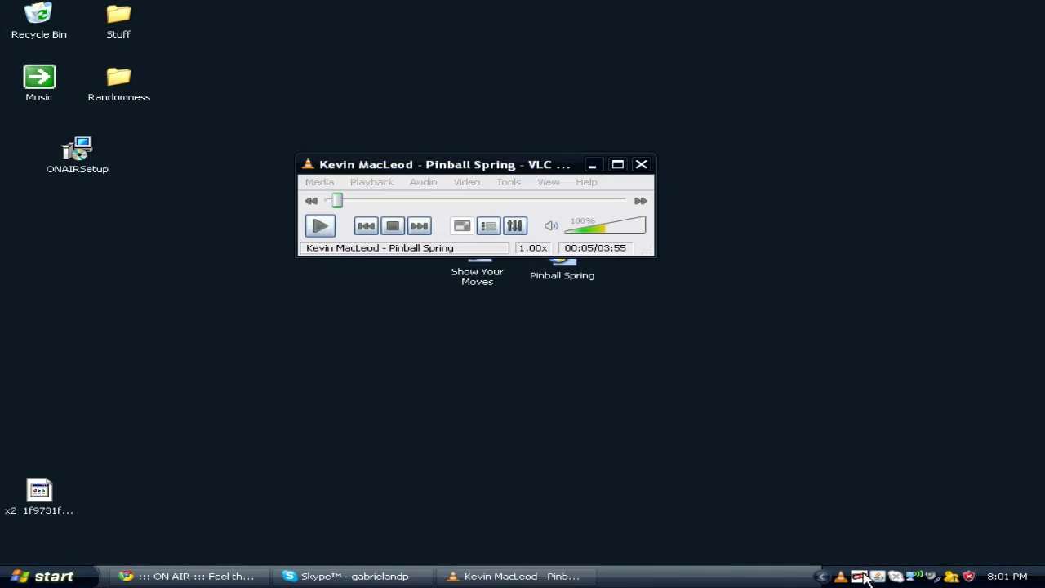
mouse_move(914, 513)
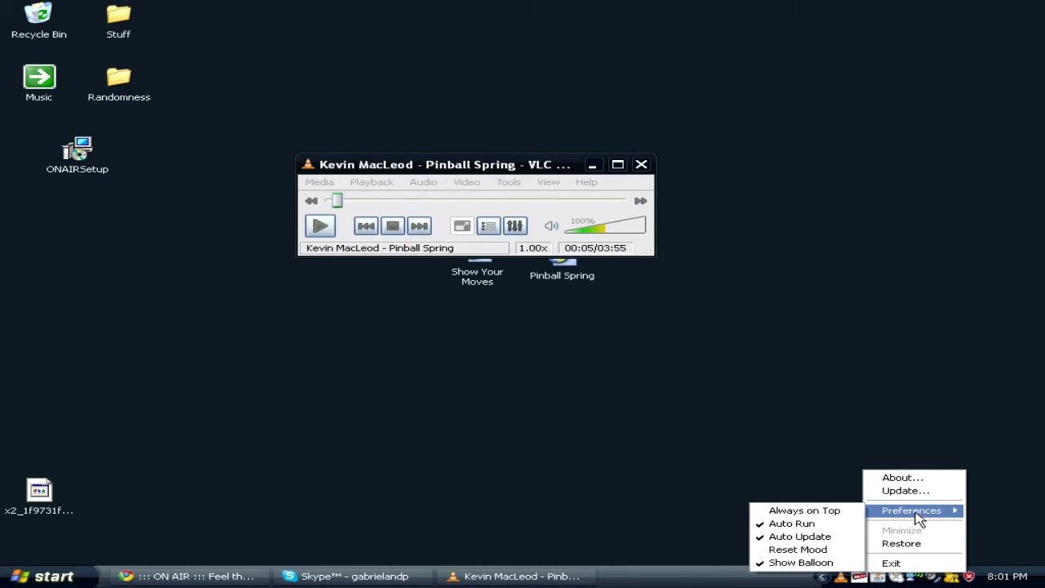
click(817, 513)
right_click(859, 576)
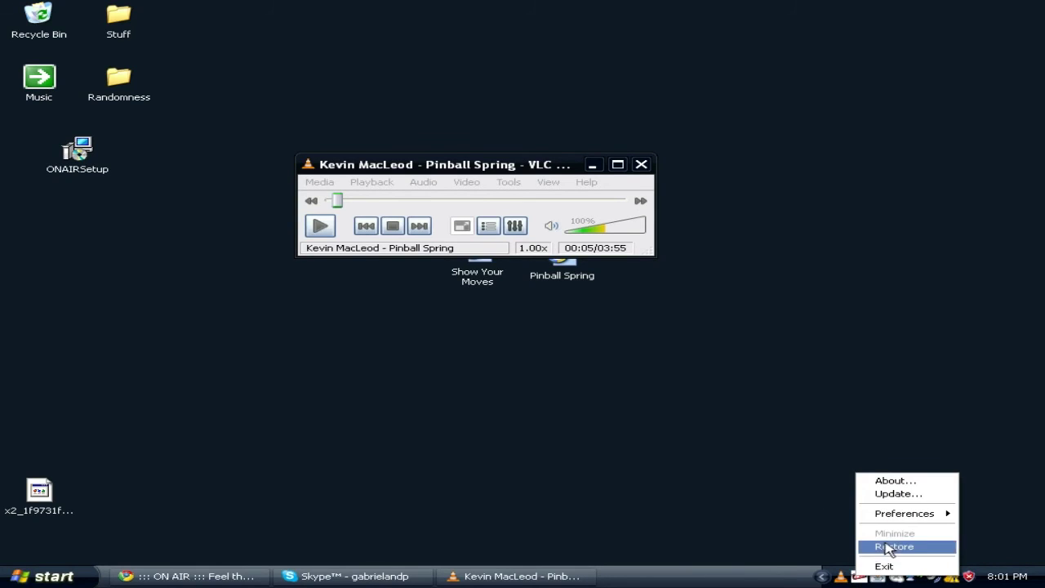
click(886, 546)
click(494, 90)
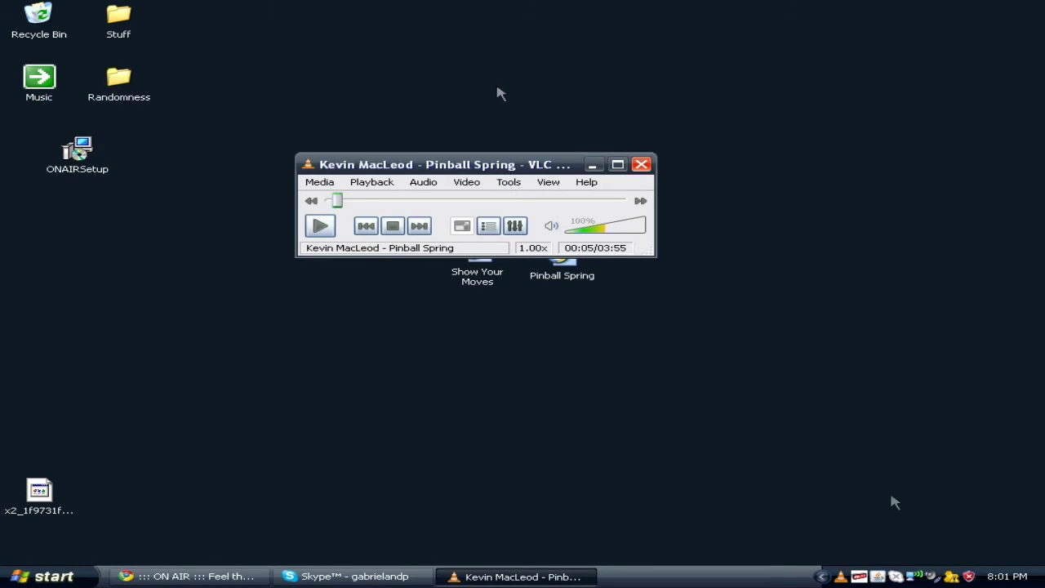
Step: Dismiss the ON AIR tray options and move the VLC window slightly up and left
right_click(868, 575)
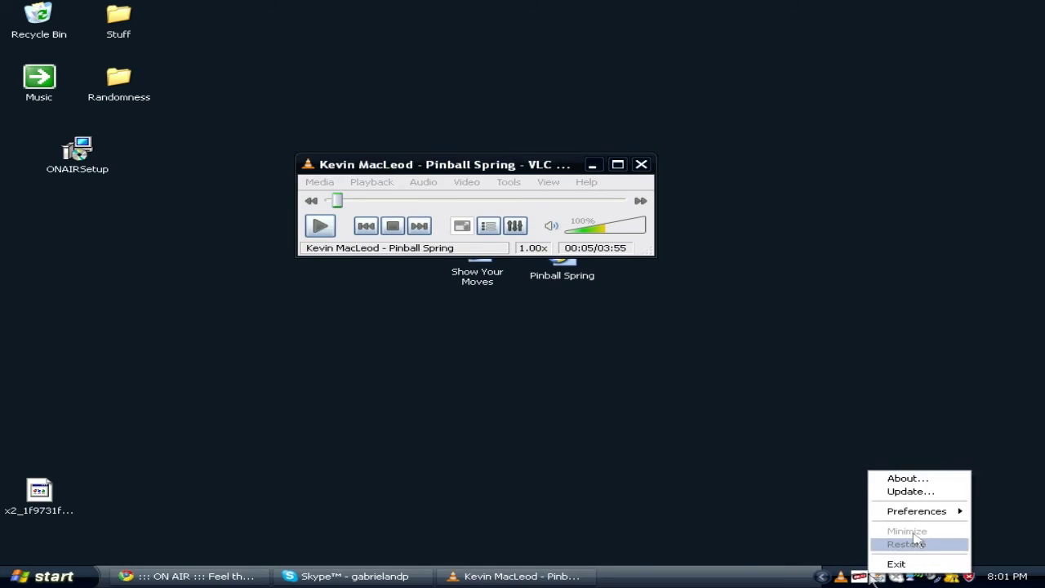
click(919, 485)
drag(662, 172, 700, 221)
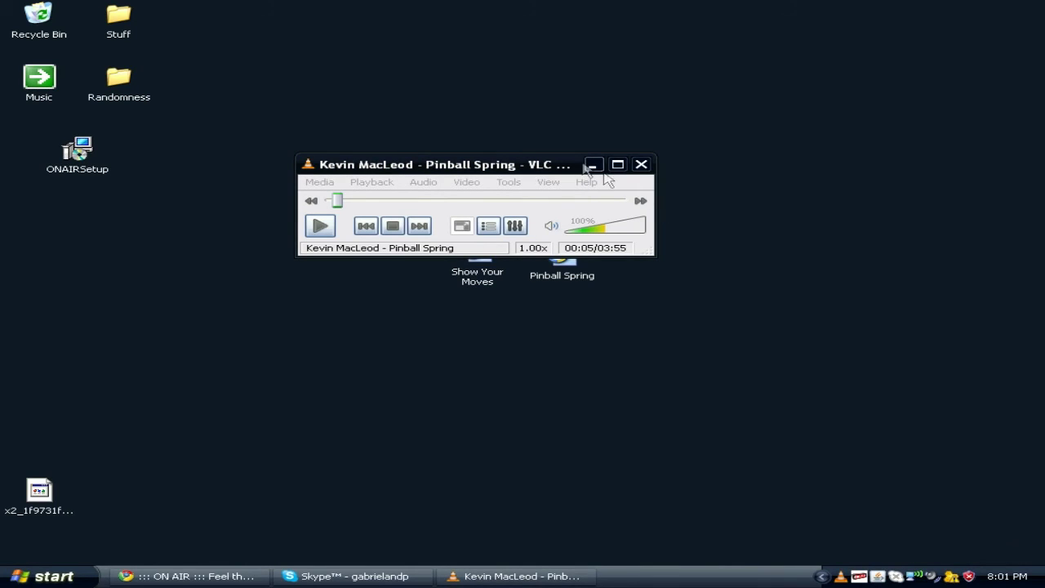
drag(584, 163, 553, 155)
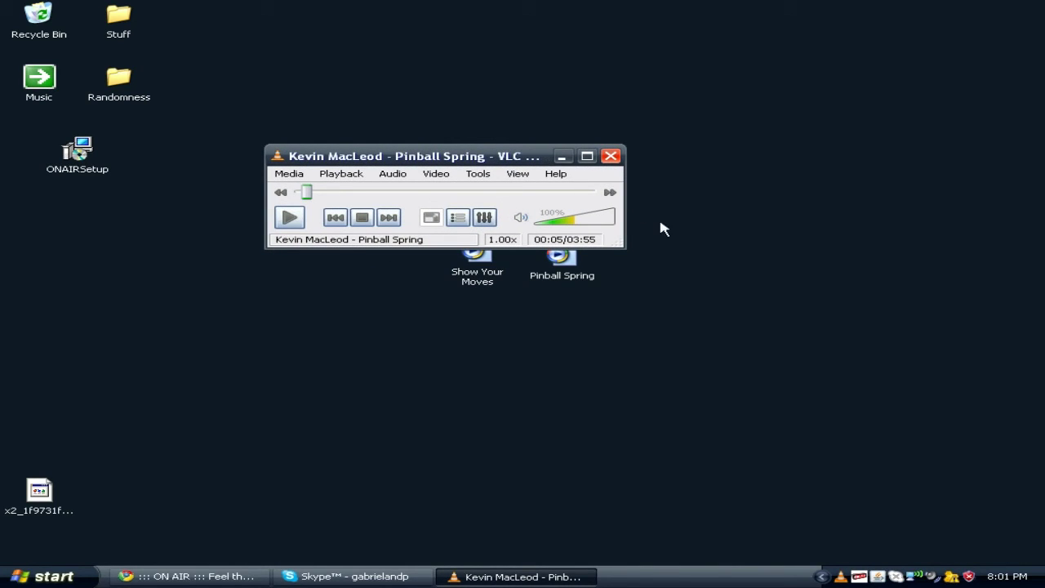